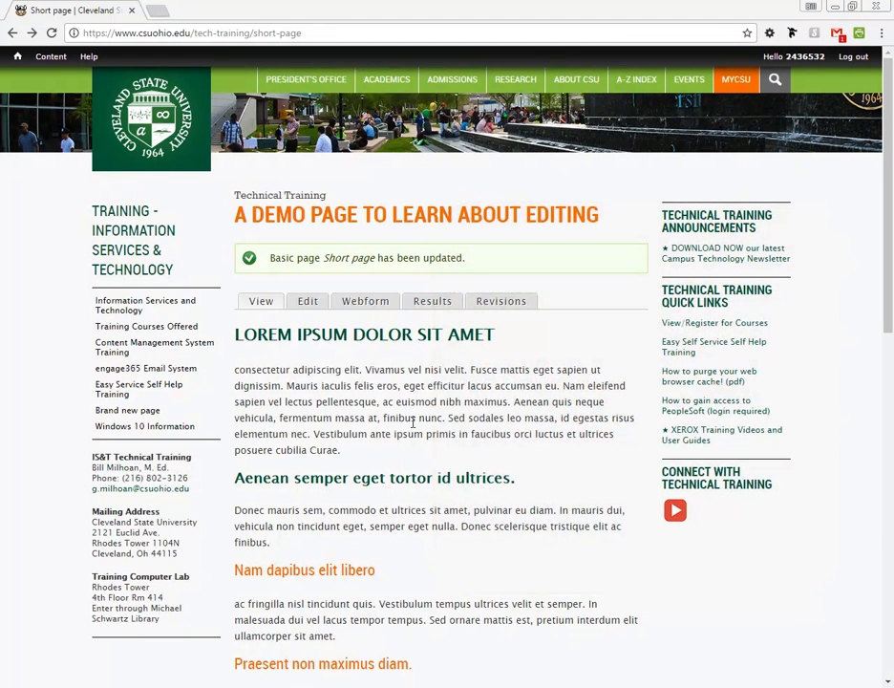
Step: Open the edit form of the 'A Demo Page to Learn About Editing' Short page
left_click(307, 302)
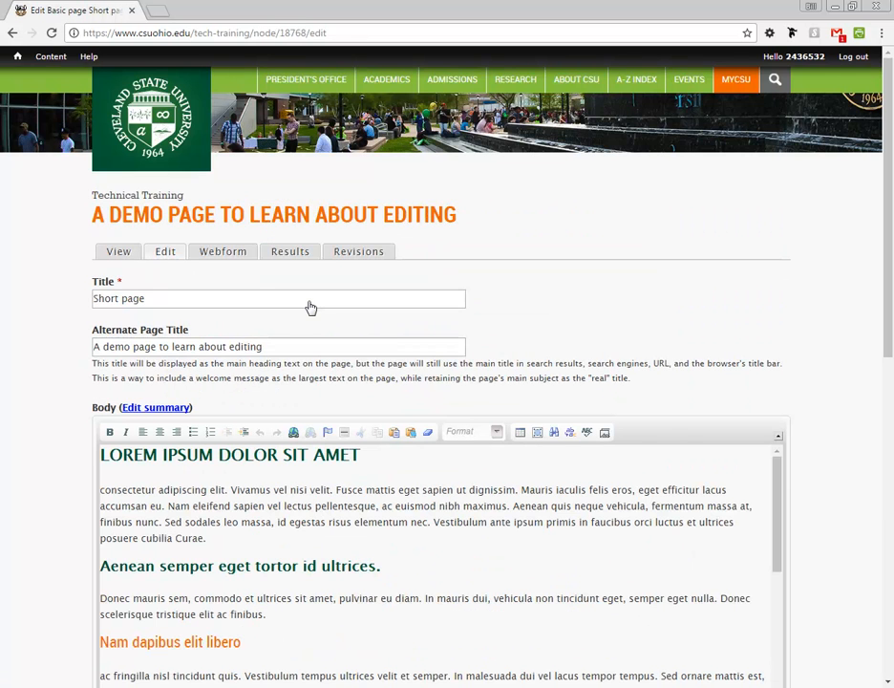
Step: Insert an empty paragraph after 'posuere cubilia Curae.' at the end of the first body paragraph
left_click_drag(889, 329, 888, 438)
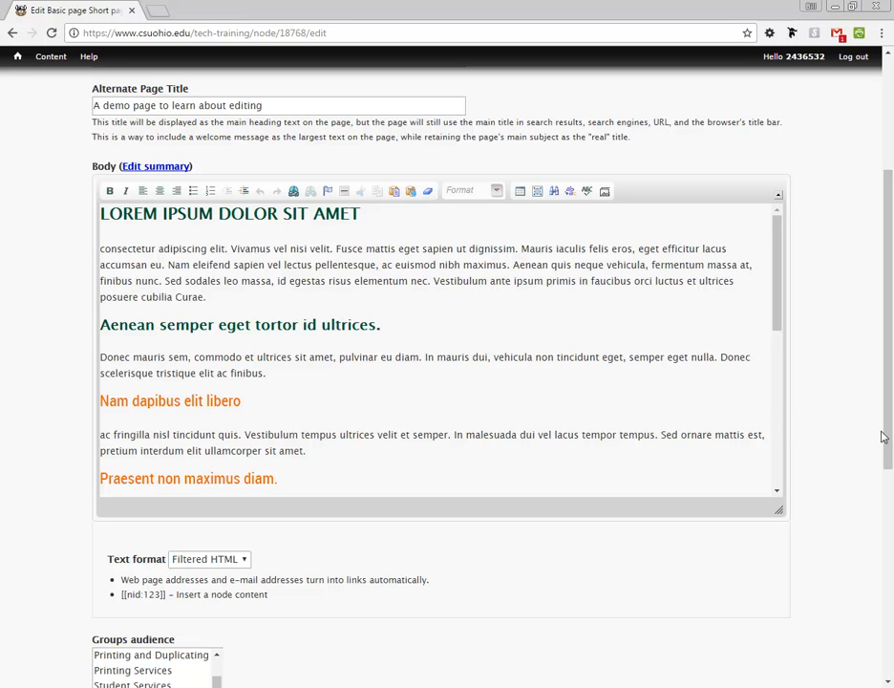
left_click_drag(168, 264, 379, 266)
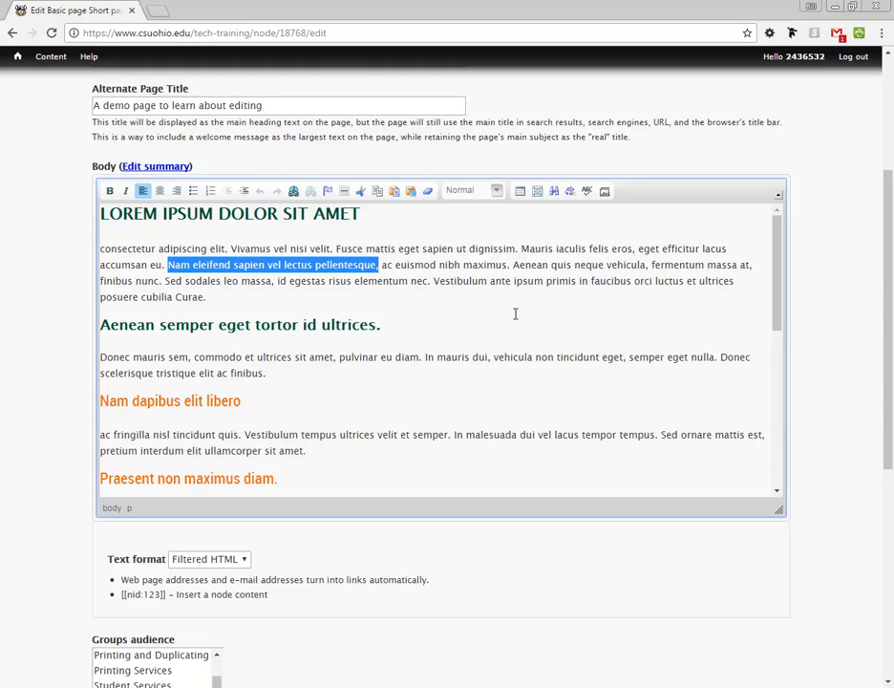
left_click(263, 298)
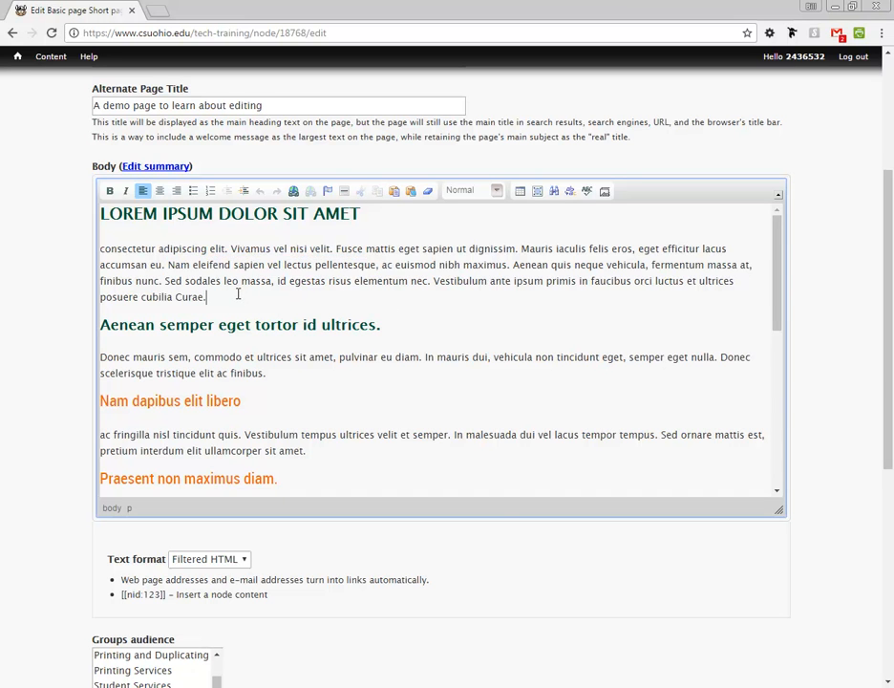
key("Return")
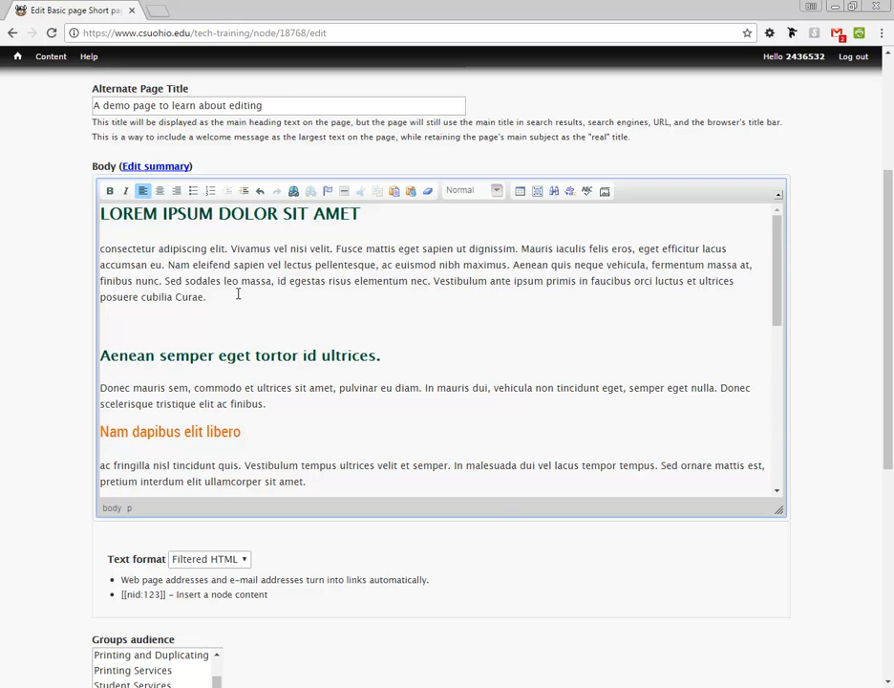
Step: Type a trial 'Production form' line, then delete it along with the blank paragraph
type("Production form")
left_click_drag(180, 328, 100, 328)
left_click(197, 330)
left_click_drag(197, 330, 101, 323)
key("BackSpace")
key("BackSpace")
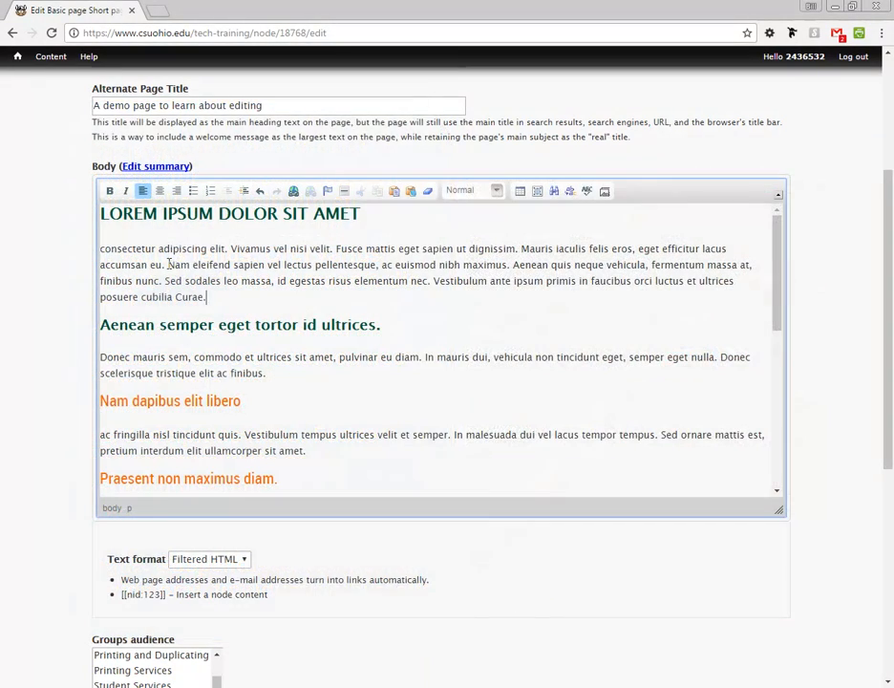
Step: Select 'Nam eleifend sapien vel lectus pellentesque' in the first body paragraph
left_click_drag(168, 265, 375, 272)
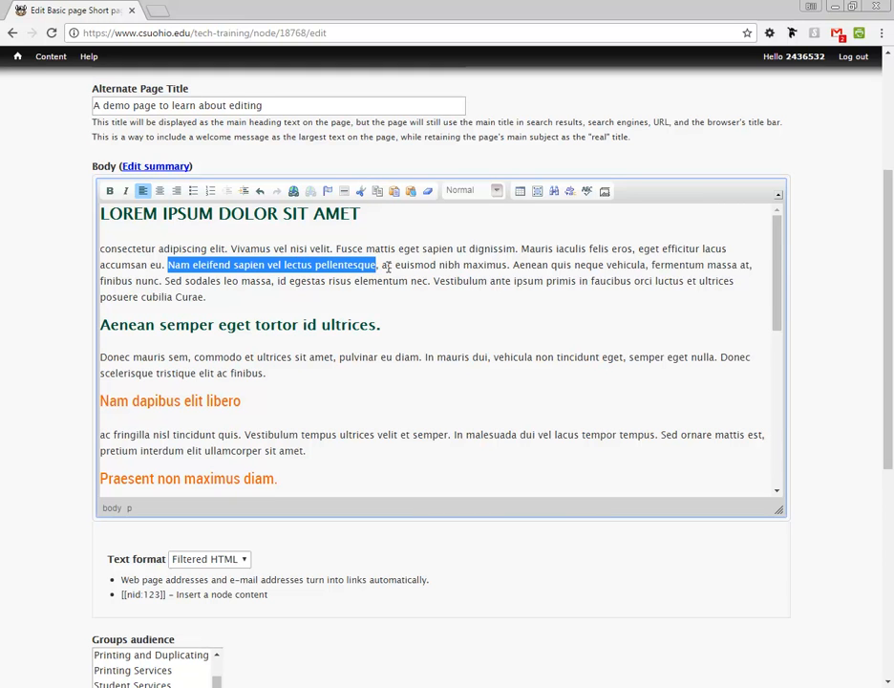
left_click(293, 192)
left_click_drag(411, 255, 524, 218)
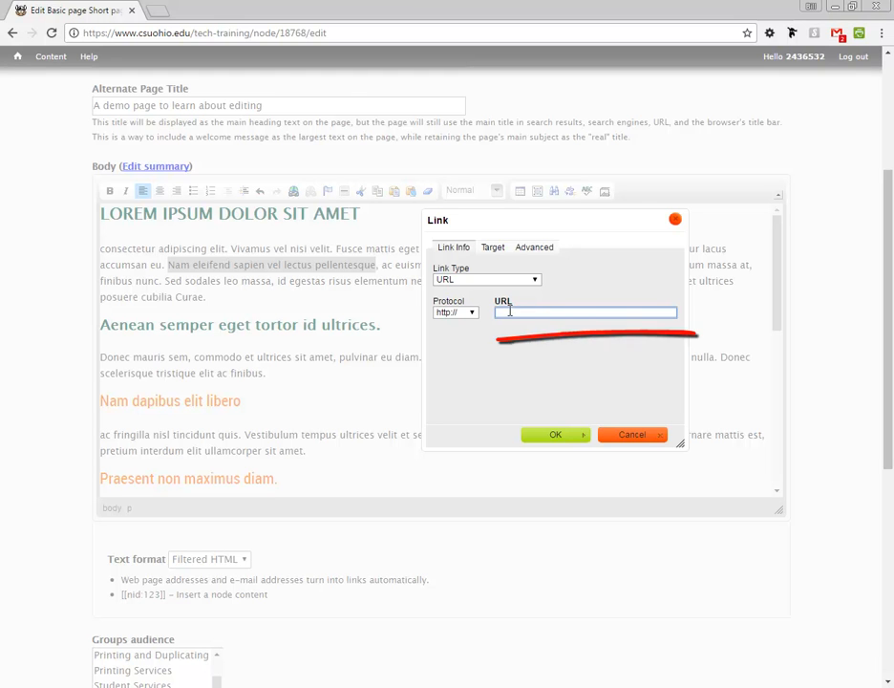
type("www")
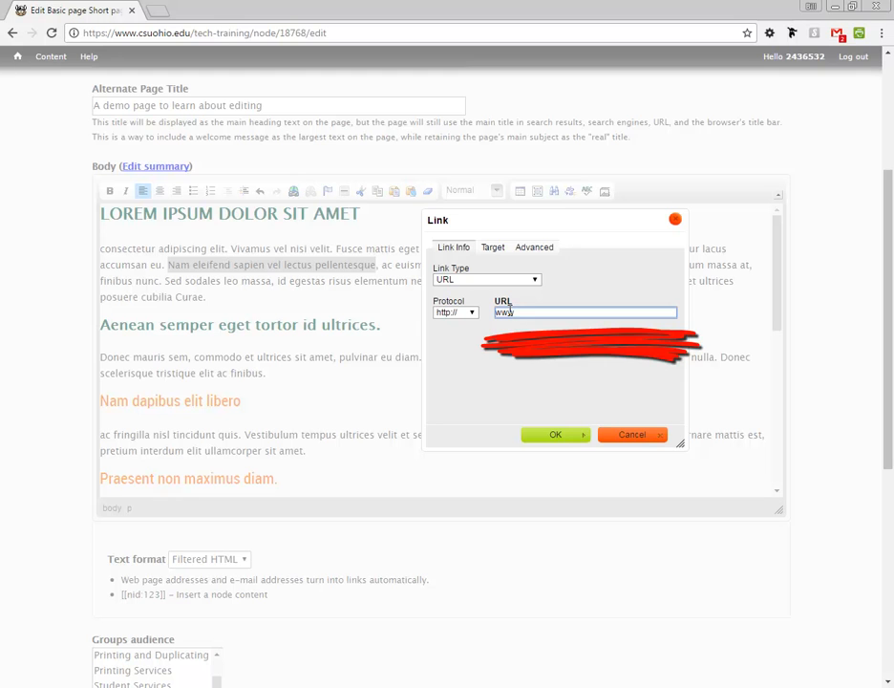
type(".apple.com")
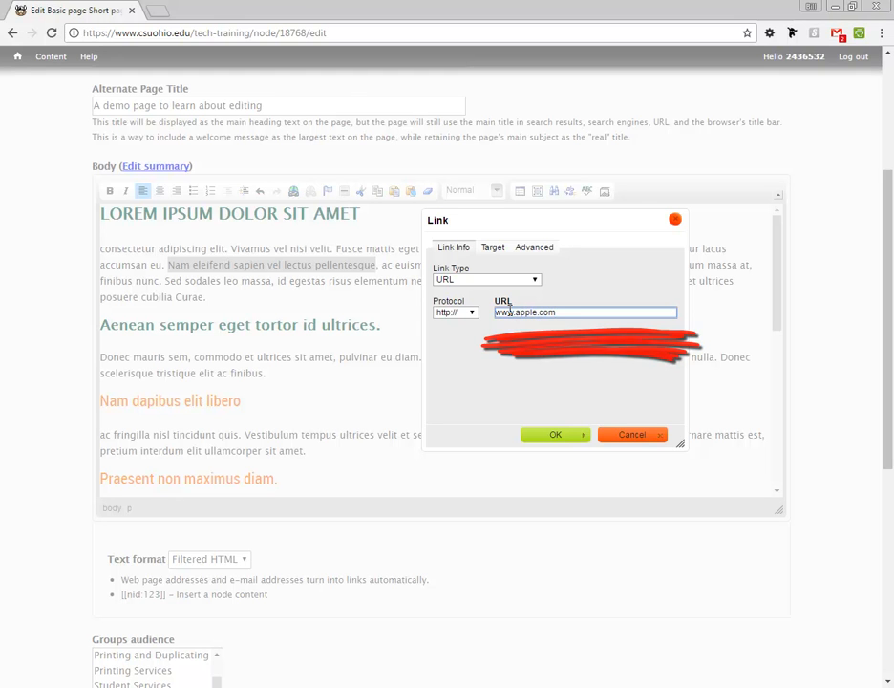
left_click(552, 435)
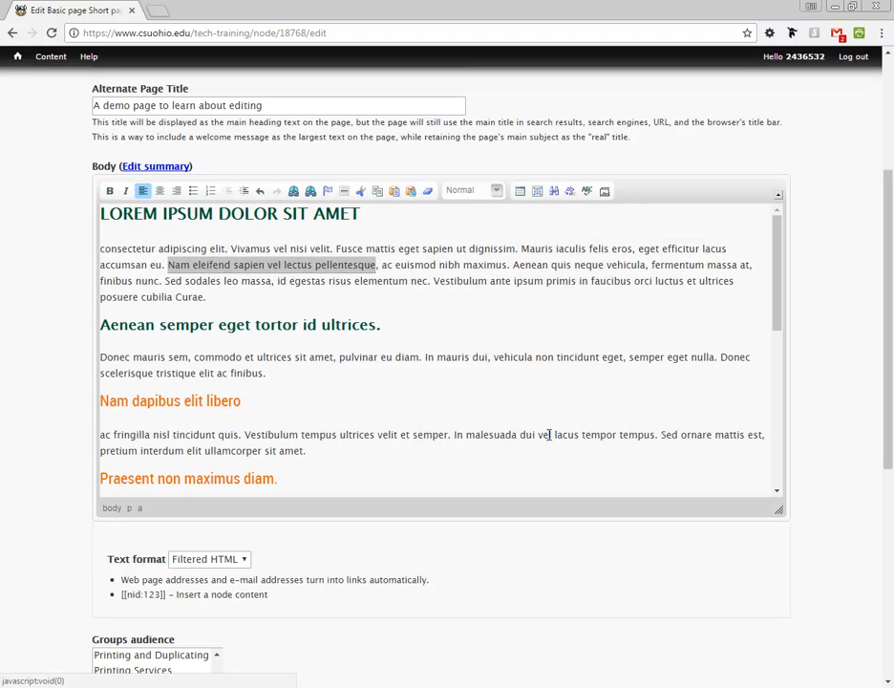
left_click(417, 282)
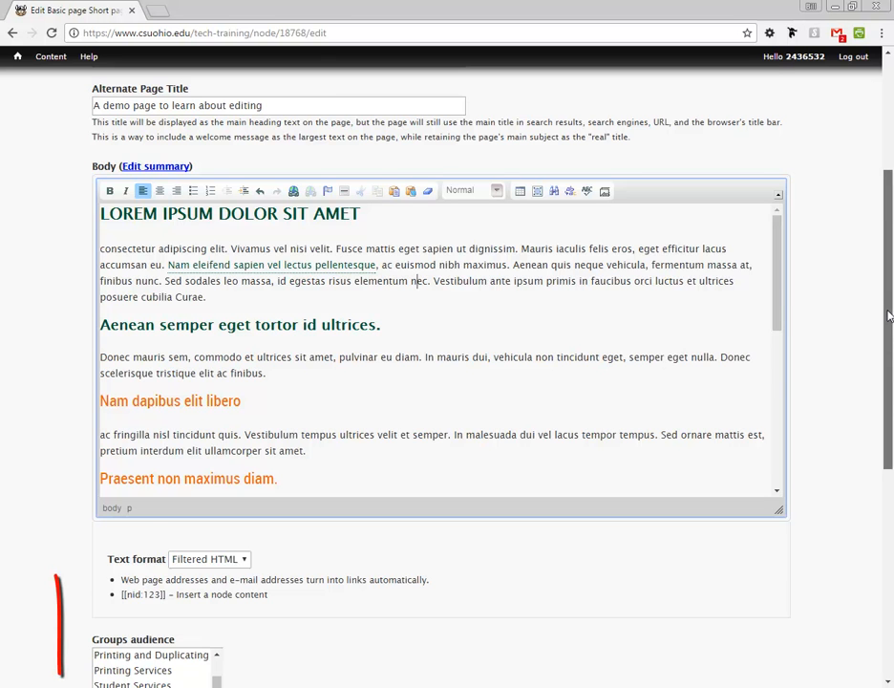
Step: Save the Short page from the bottom of the edit form
scroll(889, 306, "down", 3)
left_click(115, 645)
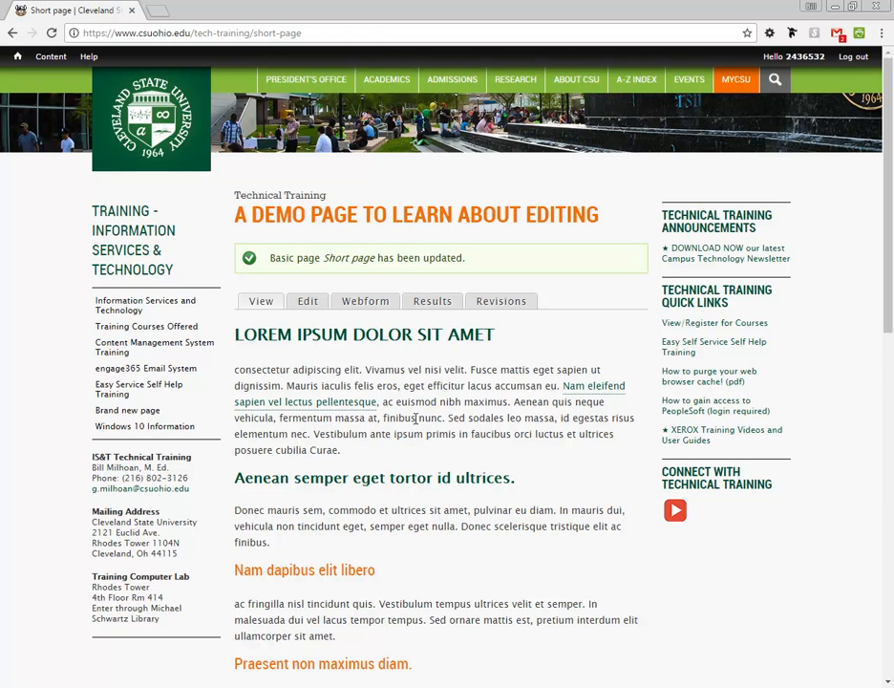
left_click(334, 409)
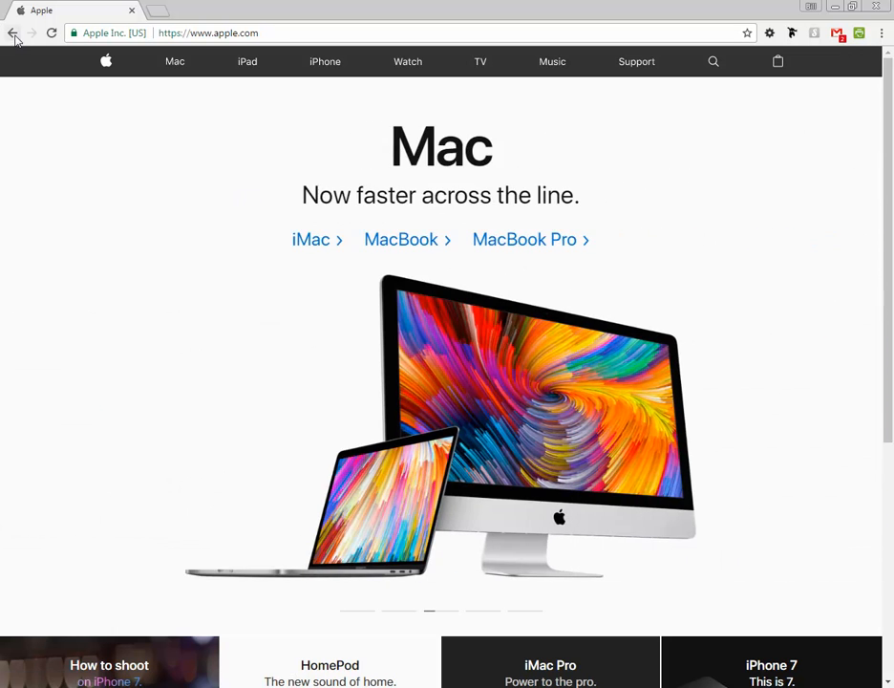
left_click(12, 33)
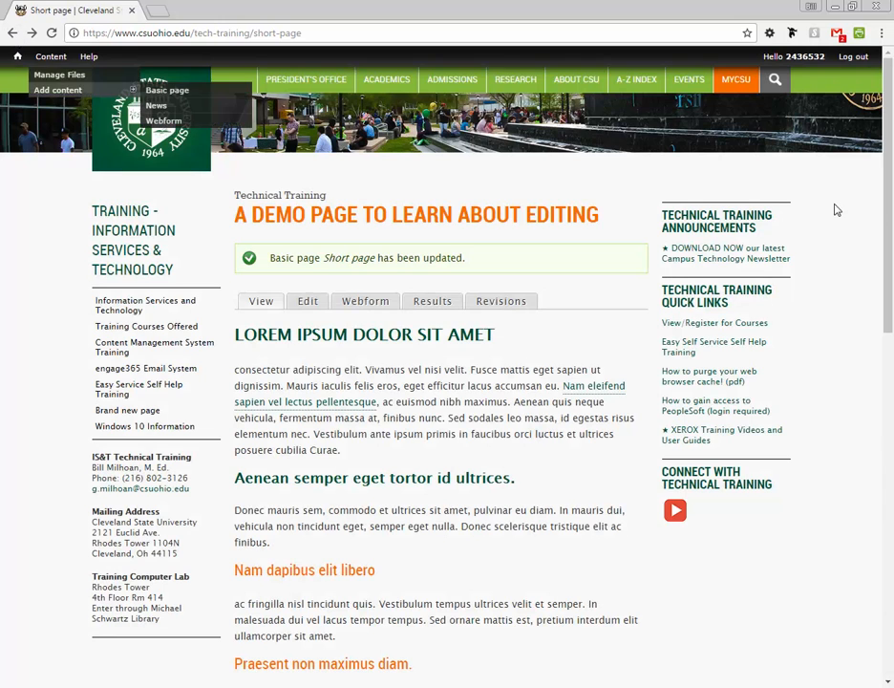
left_click_drag(888, 199, 886, 313)
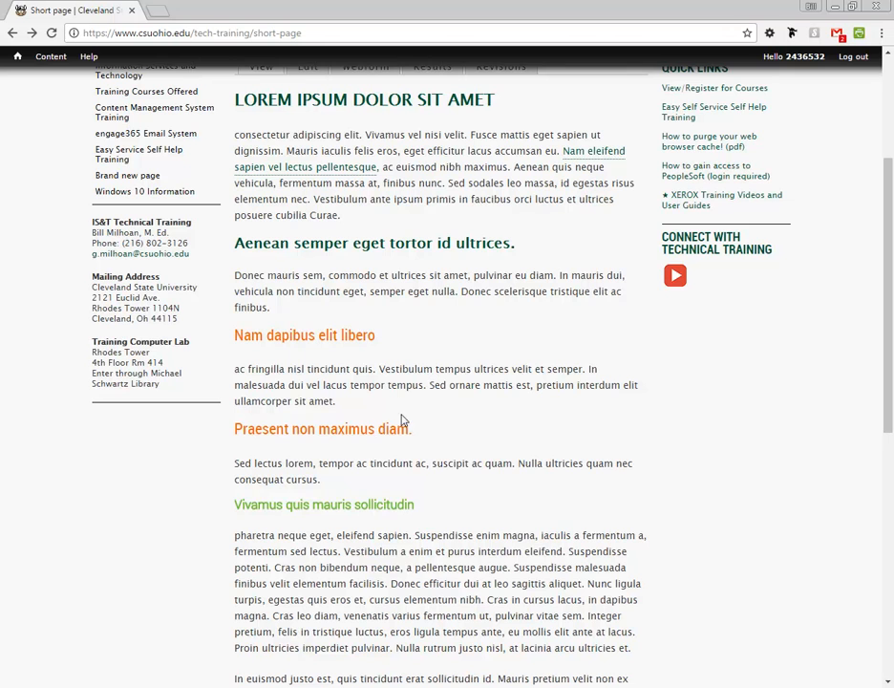
left_click_drag(380, 369, 473, 369)
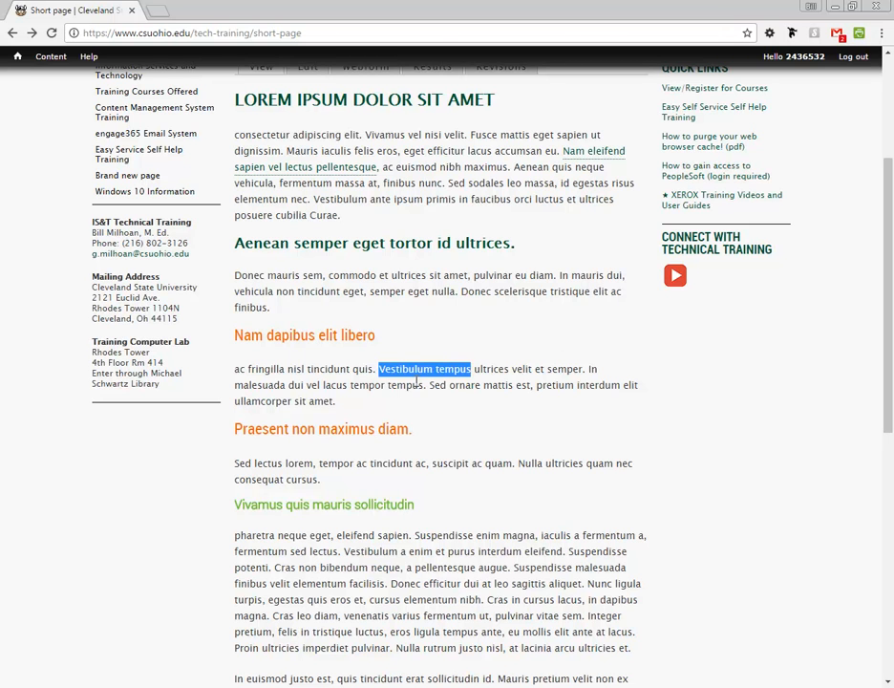
left_click(344, 169)
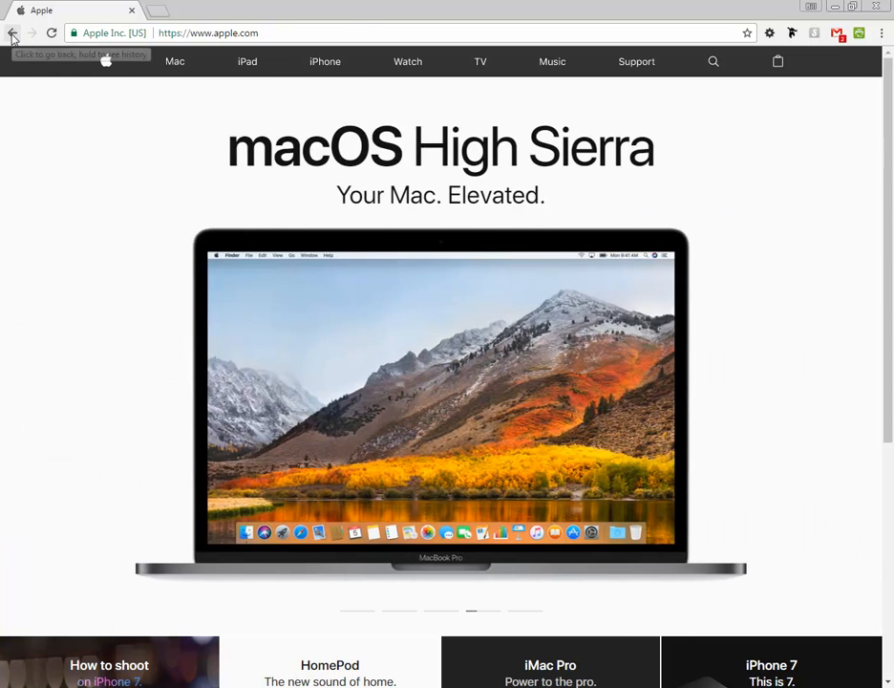
left_click(12, 35)
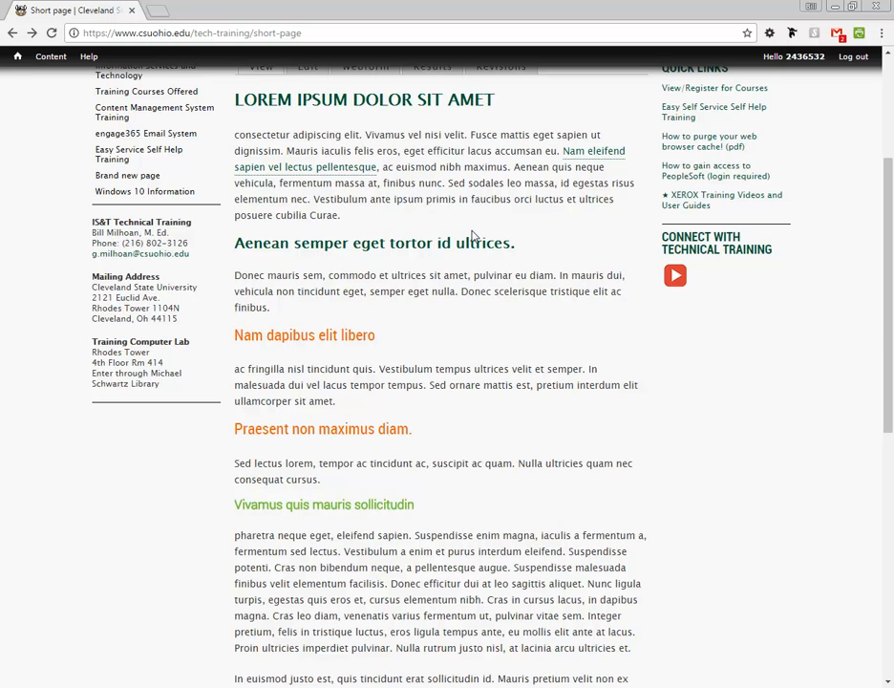
left_click_drag(890, 325, 892, 172)
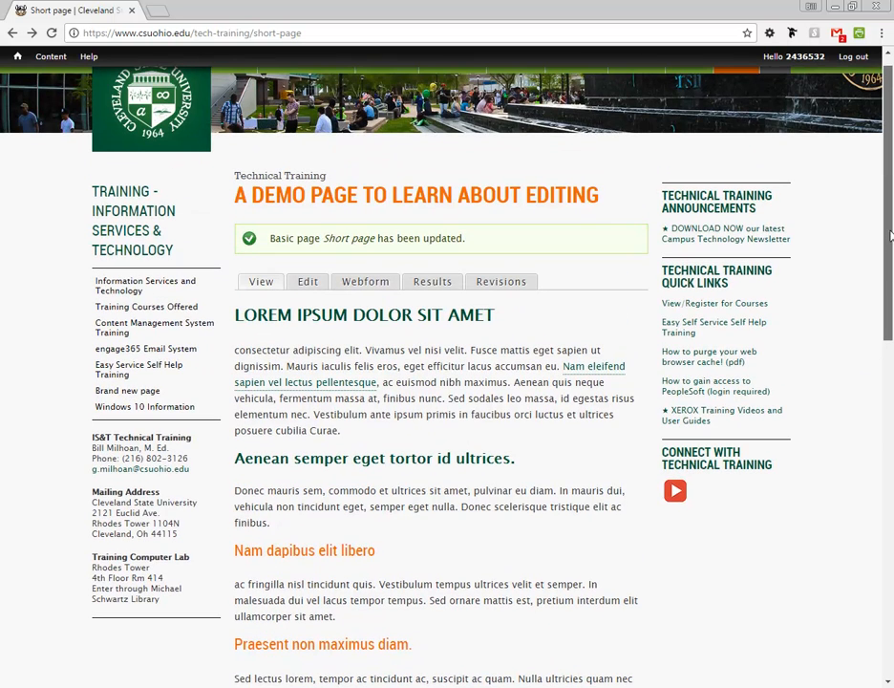
Step: Reopen the editor and set the phrase's link target to New Window (_blank)
left_click(307, 283)
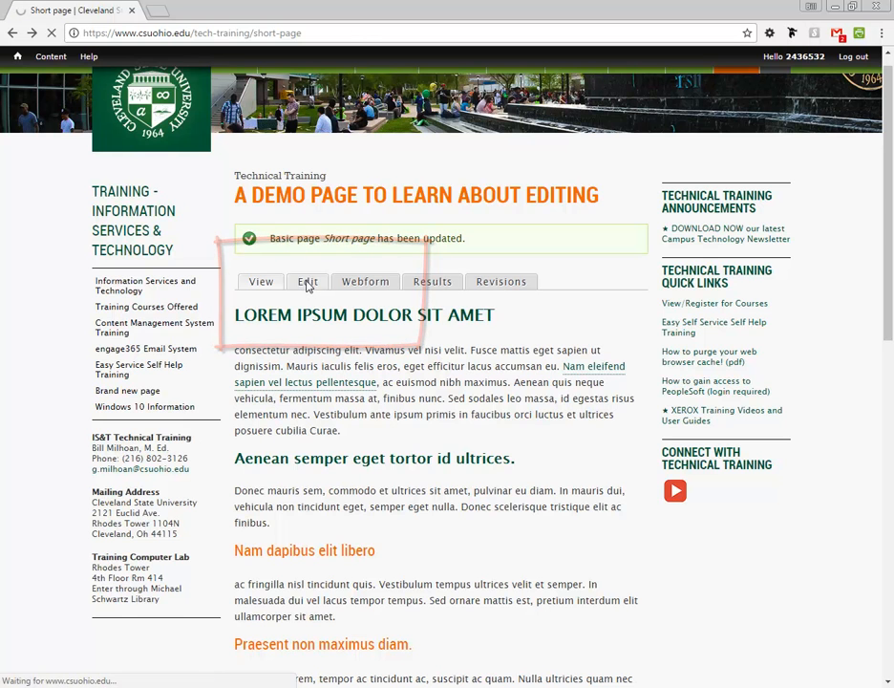
left_click_drag(884, 281, 878, 365)
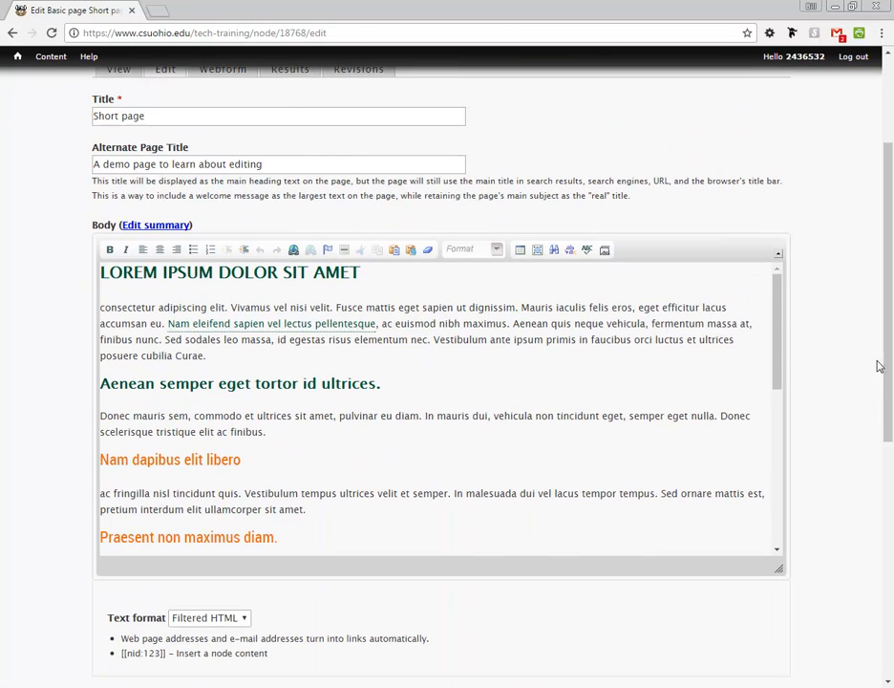
double_click(316, 327)
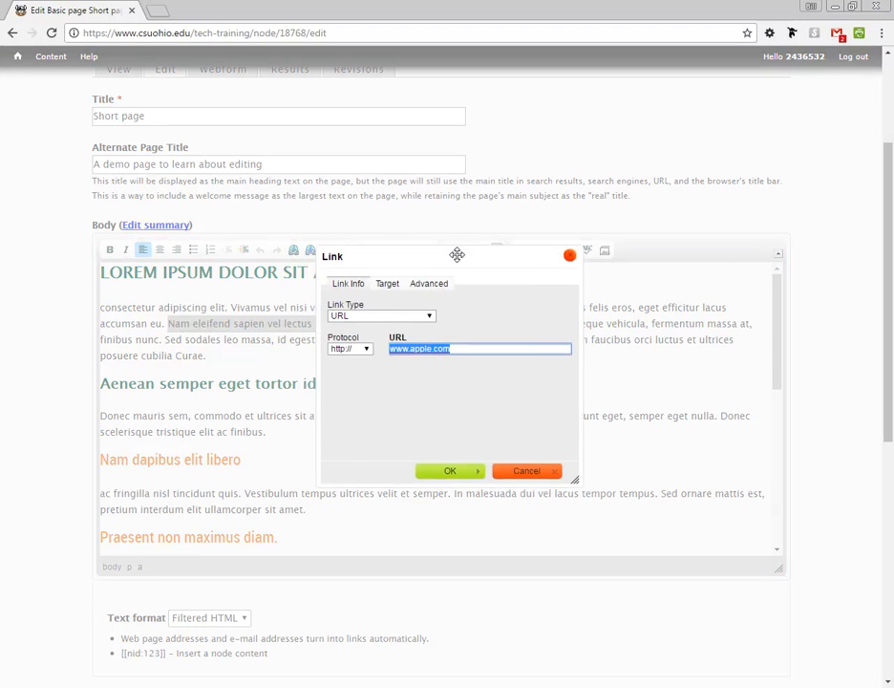
left_click_drag(411, 258, 550, 269)
left_click(520, 298)
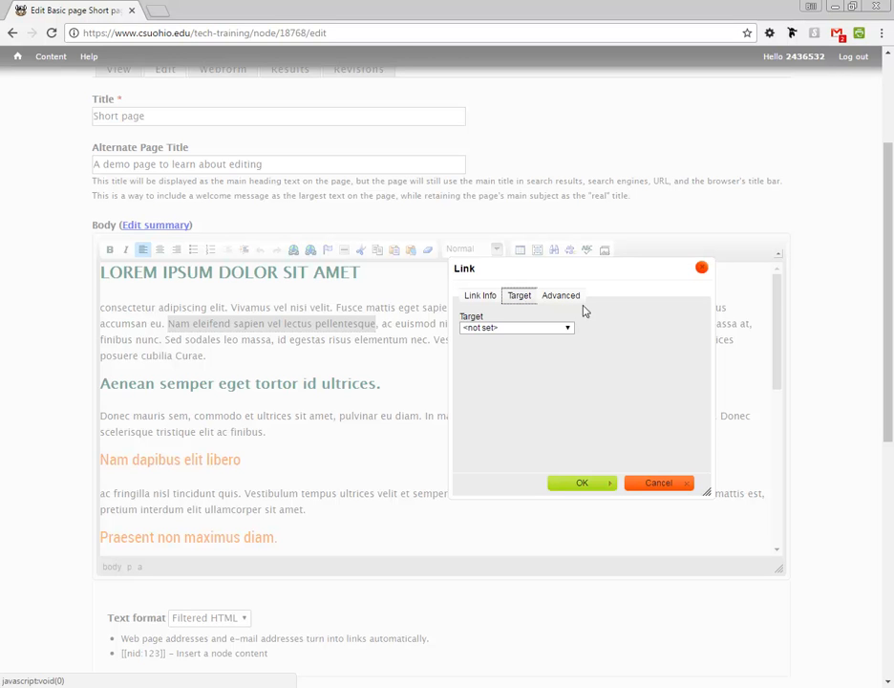
left_click(566, 328)
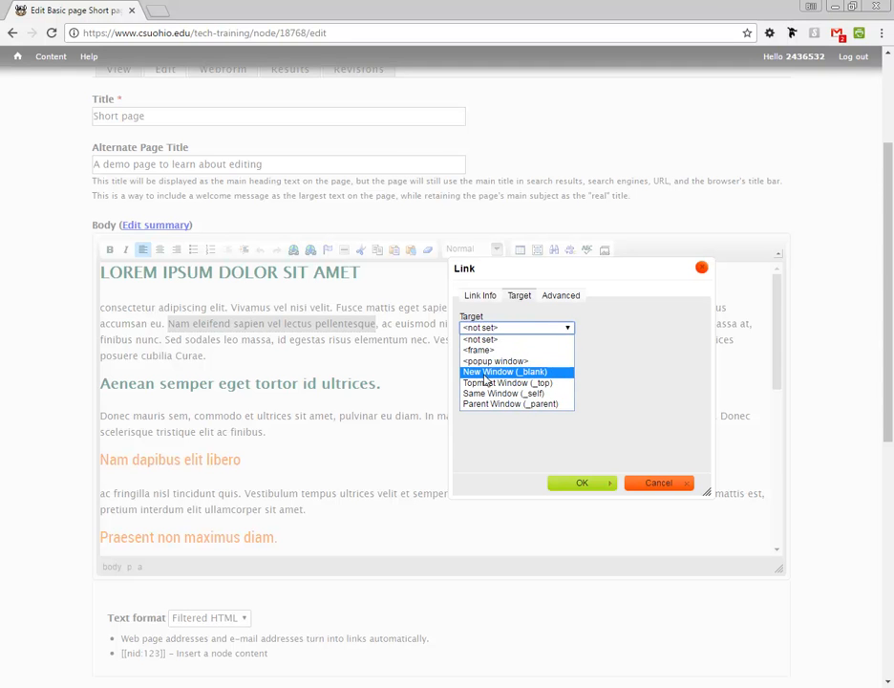
left_click(501, 372)
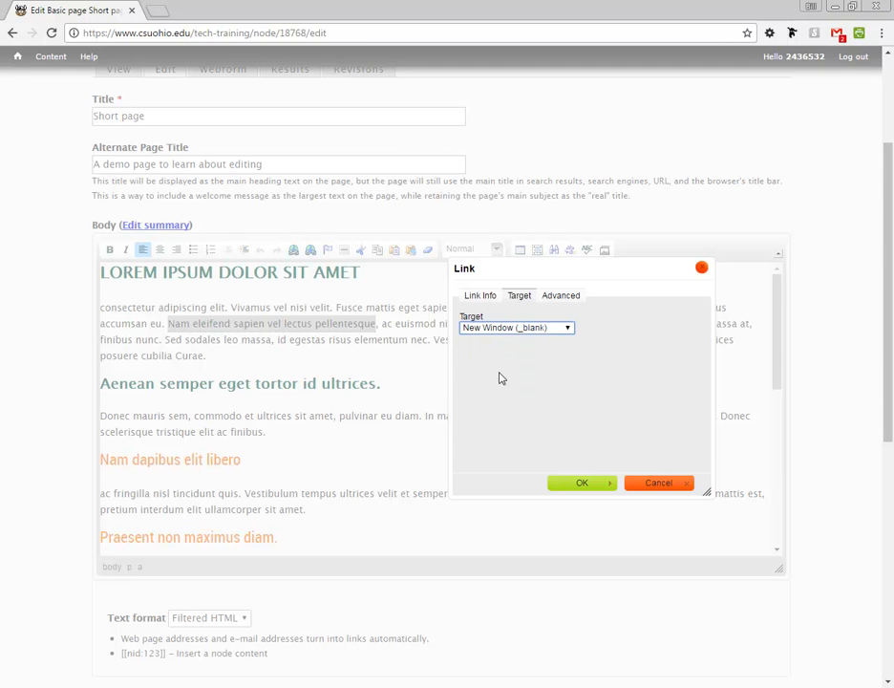
left_click(583, 482)
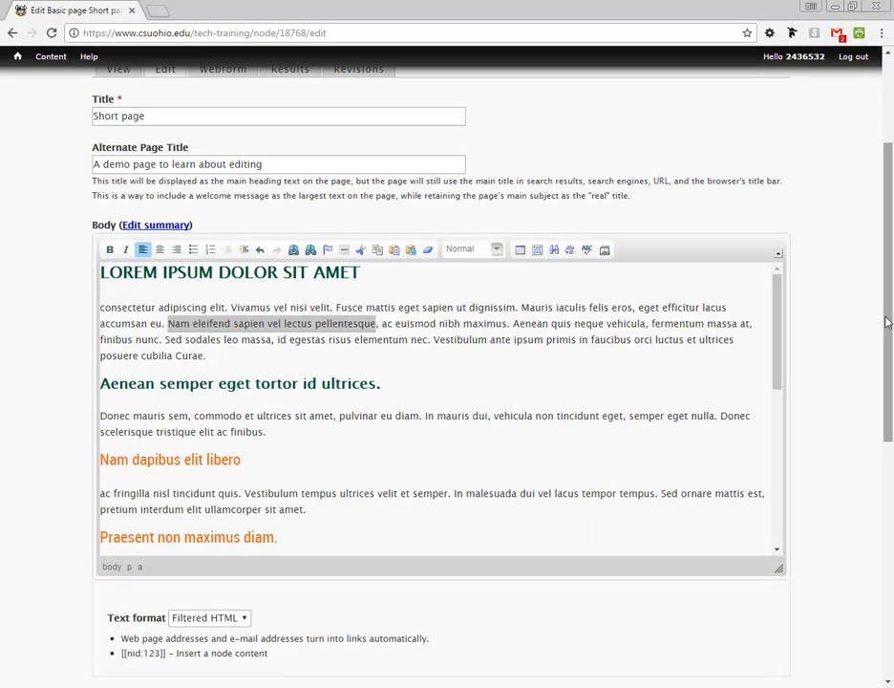
Step: Save the page and follow its link to the Apple site
left_click_drag(887, 319, 890, 530)
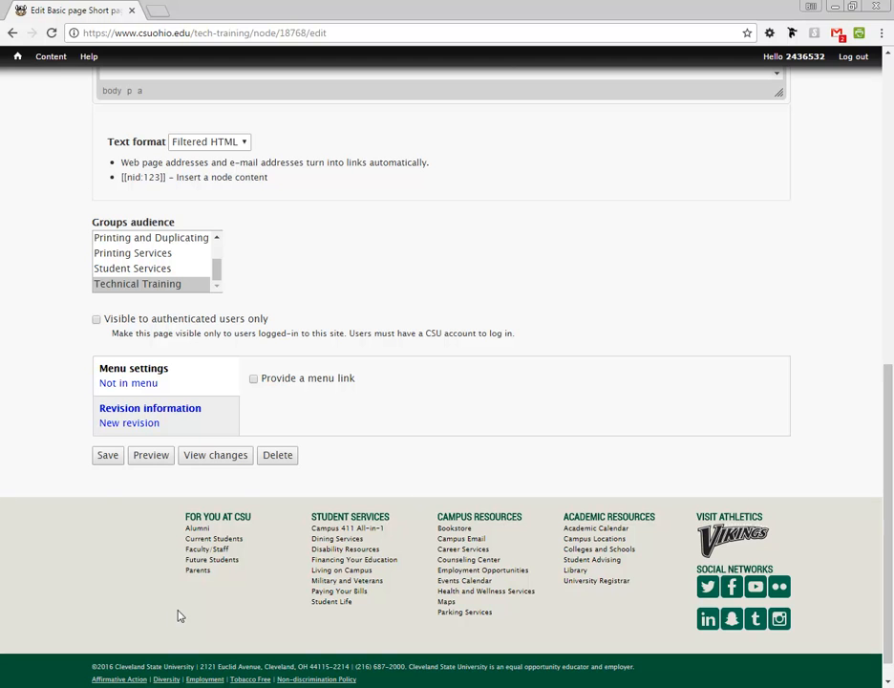
left_click(107, 458)
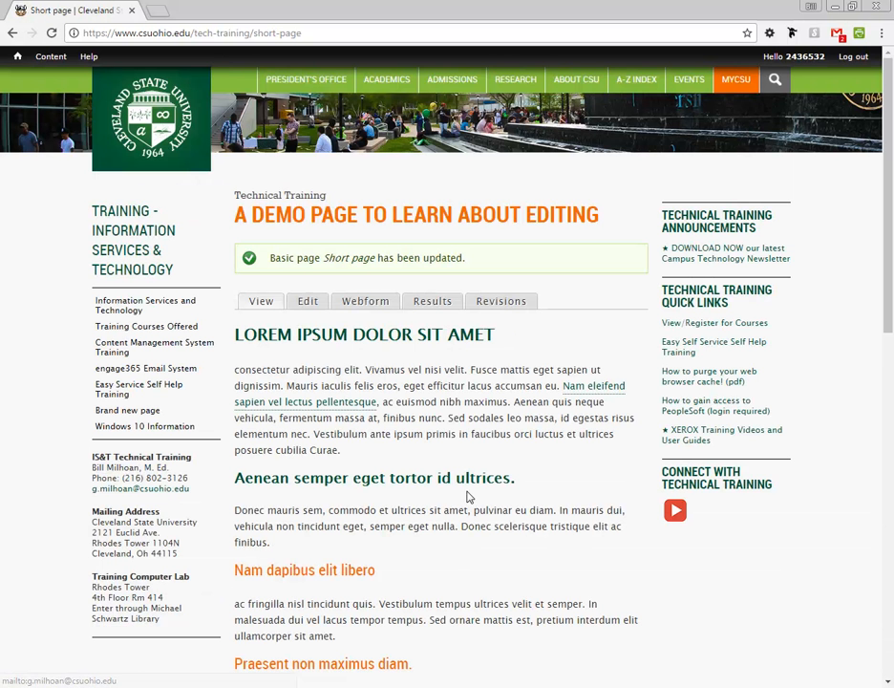
left_click(336, 402)
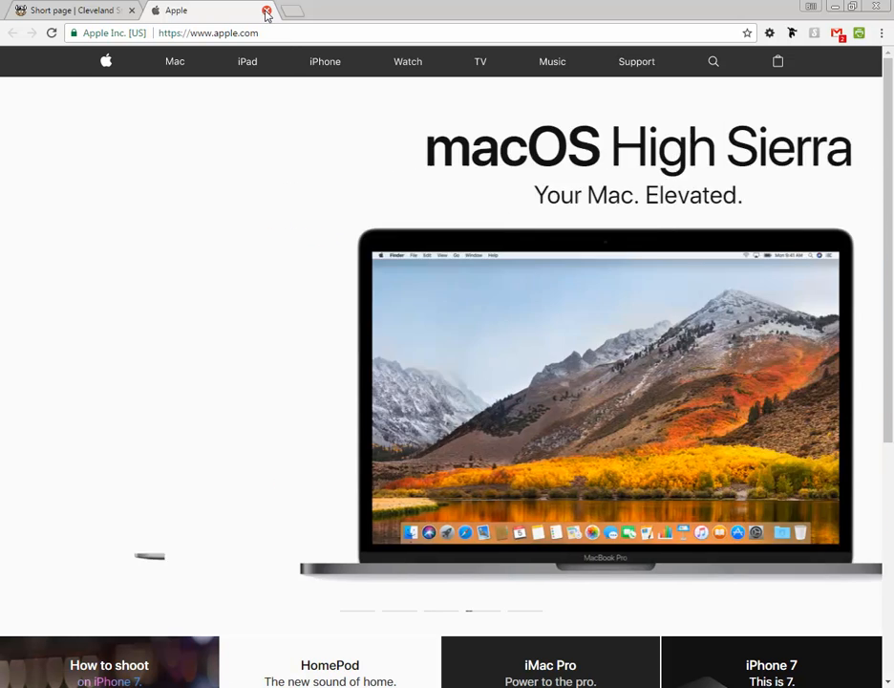
Step: Close the Apple tab and open a new blank browser tab
left_click(266, 12)
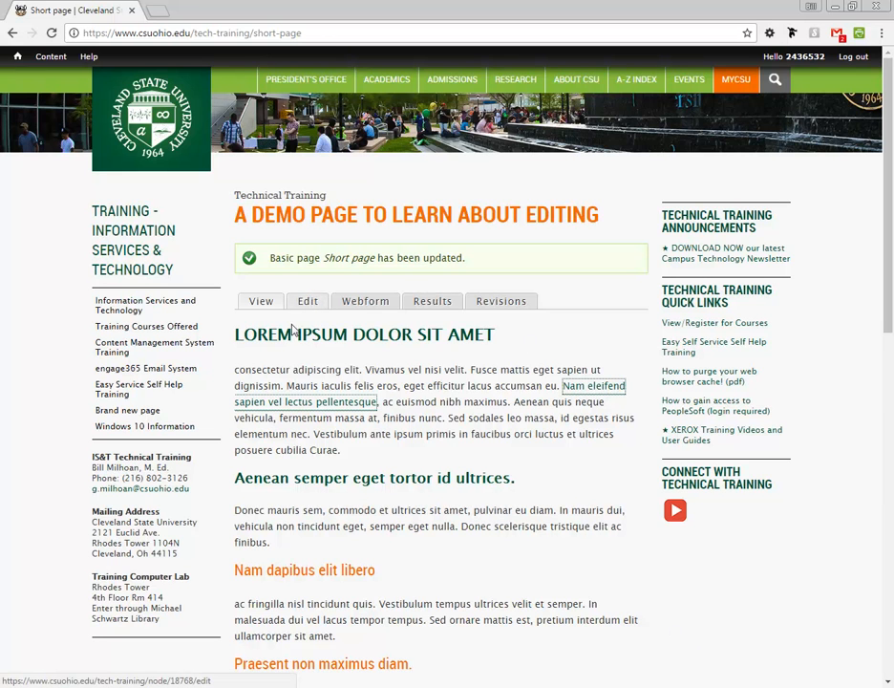
left_click(330, 408)
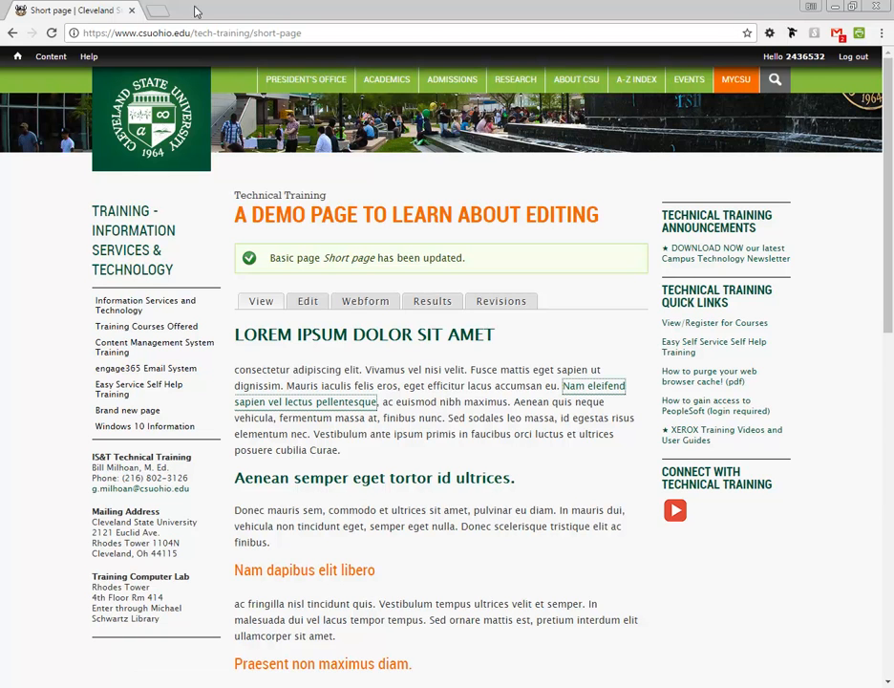
left_click(160, 13)
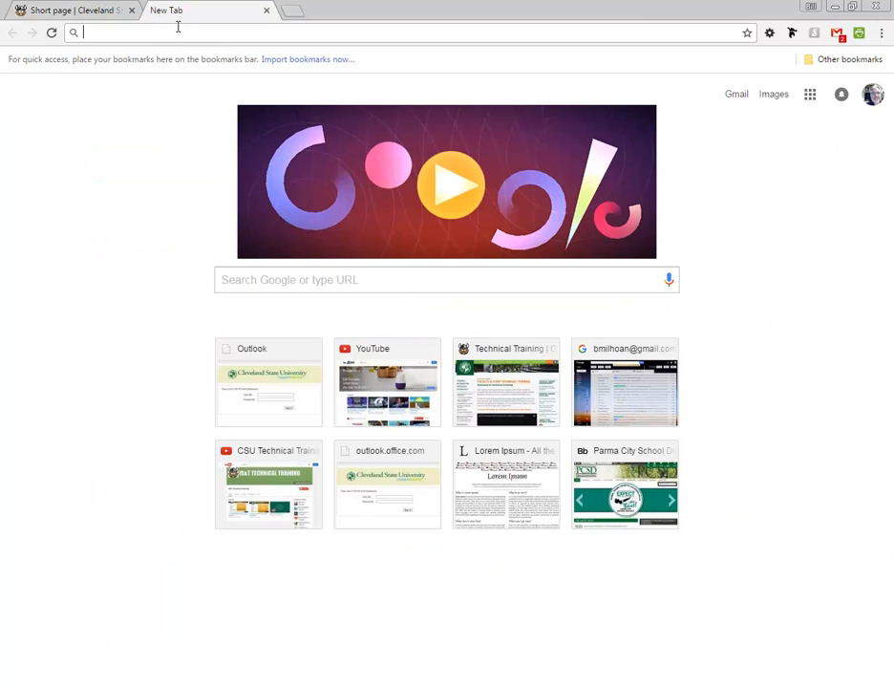
type("www.apple")
key("Return")
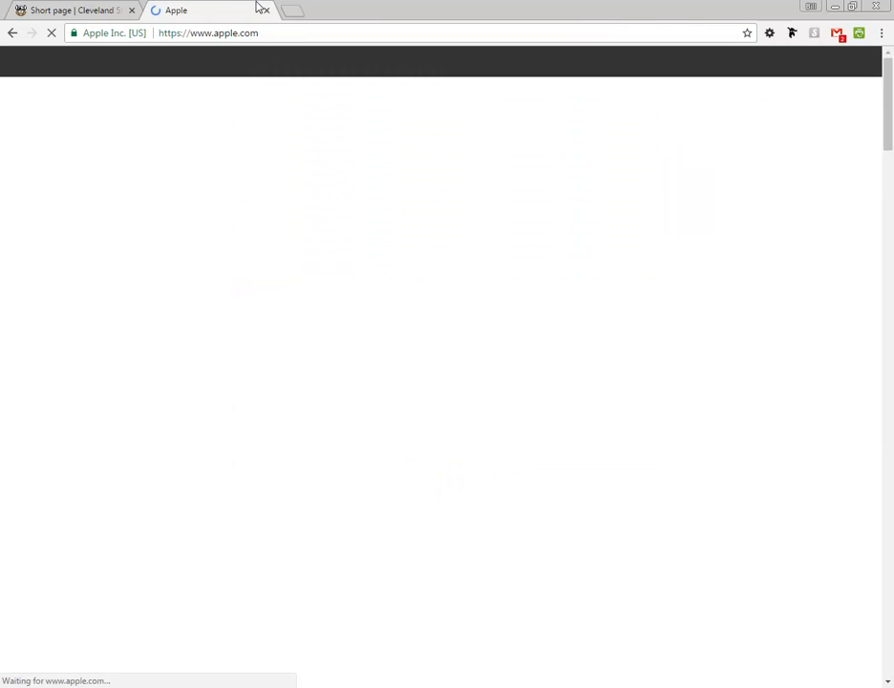
left_click(283, 33)
key("ctrl+c")
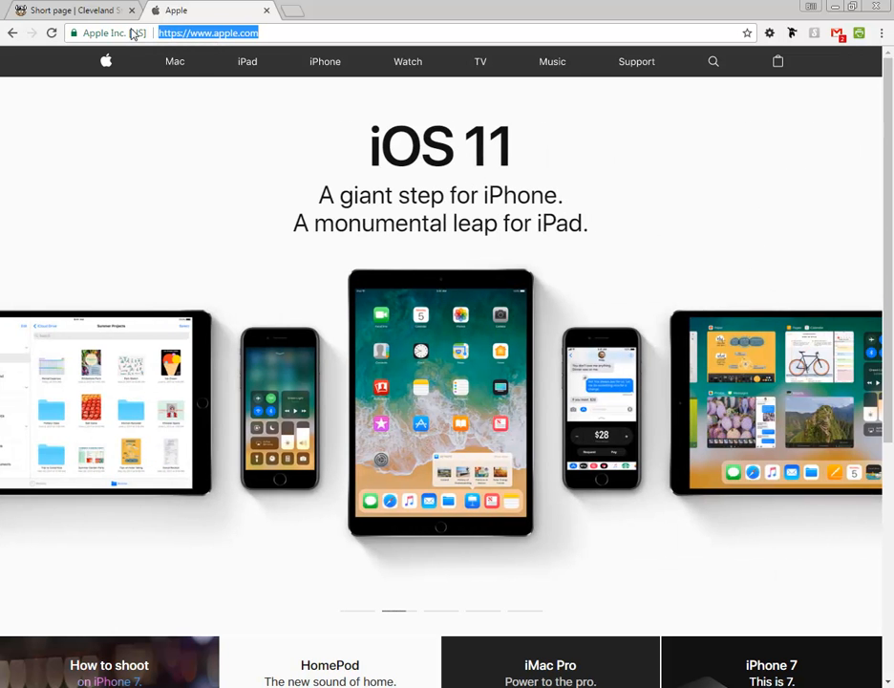
left_click(91, 12)
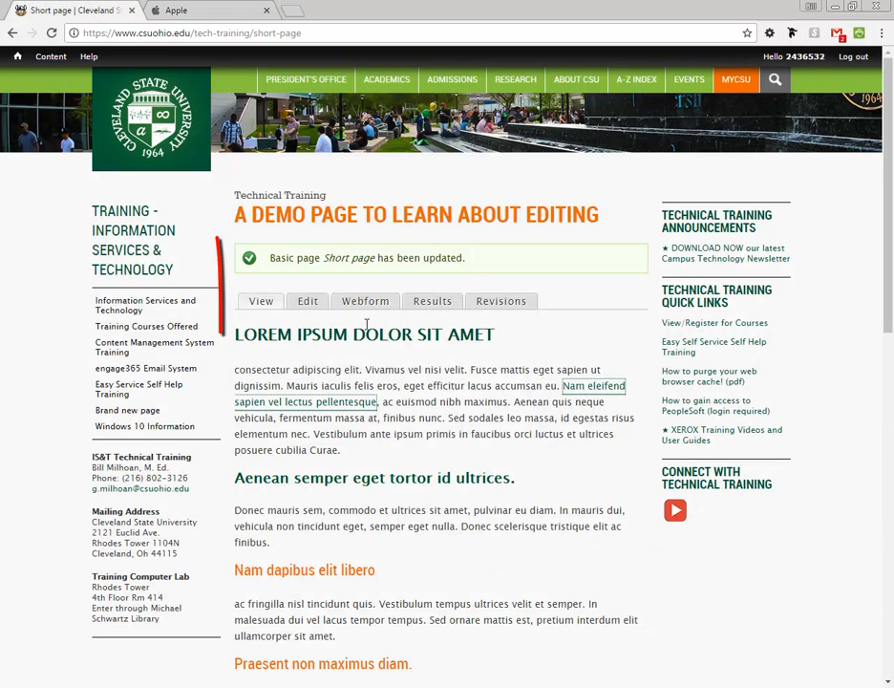
Step: Reopen the editor, unlink the phrase, and reselect 'Nam eleifend sapien vel lectus' for a new link
left_click(310, 304)
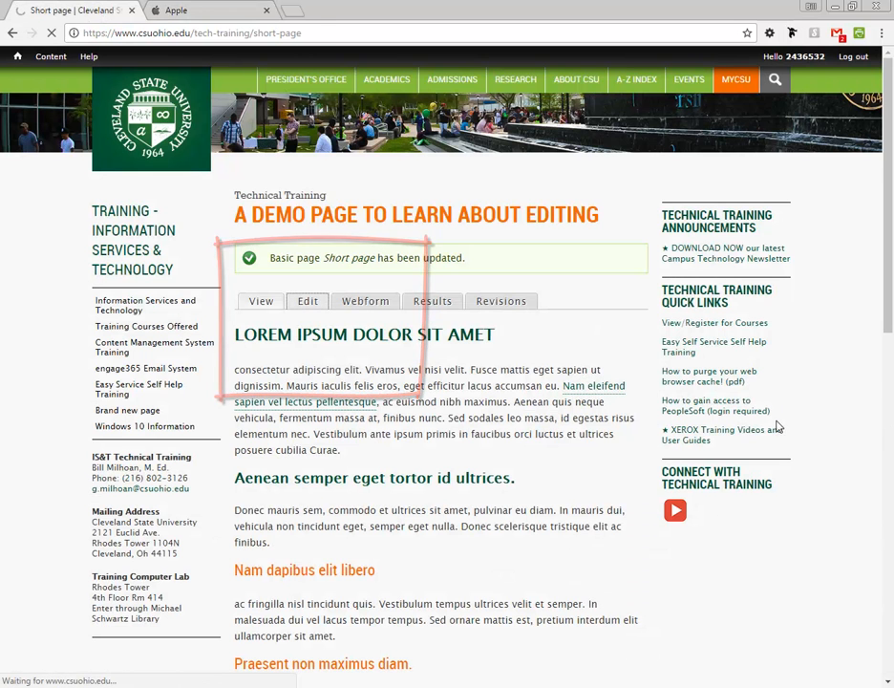
left_click_drag(888, 322, 891, 430)
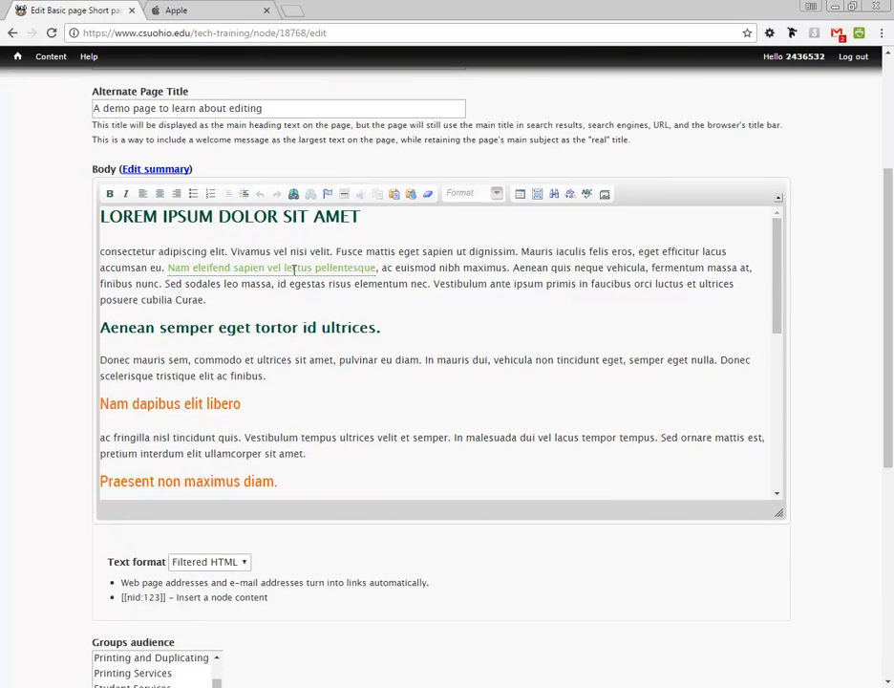
left_click(295, 271)
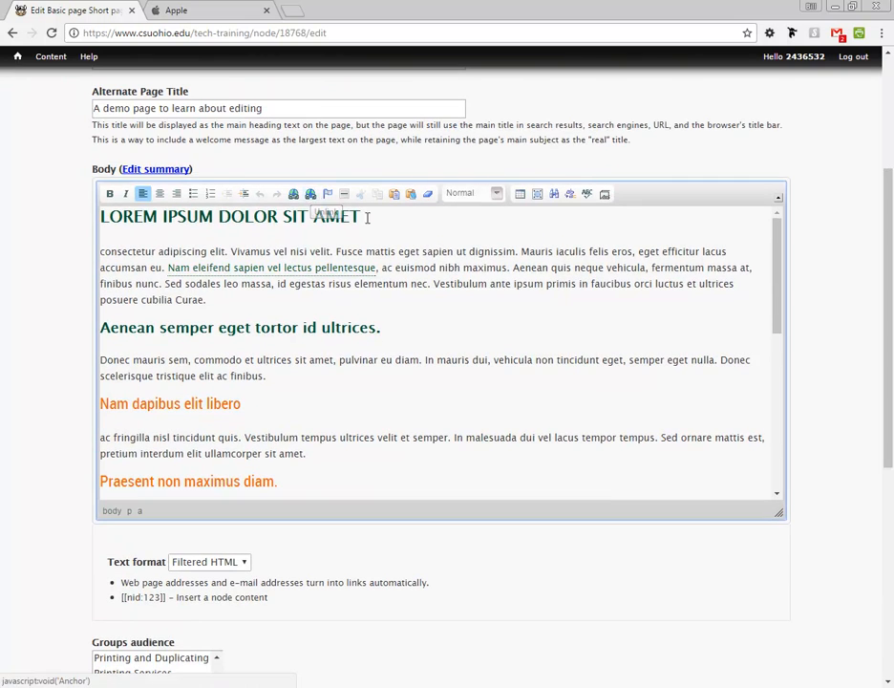
left_click(310, 195)
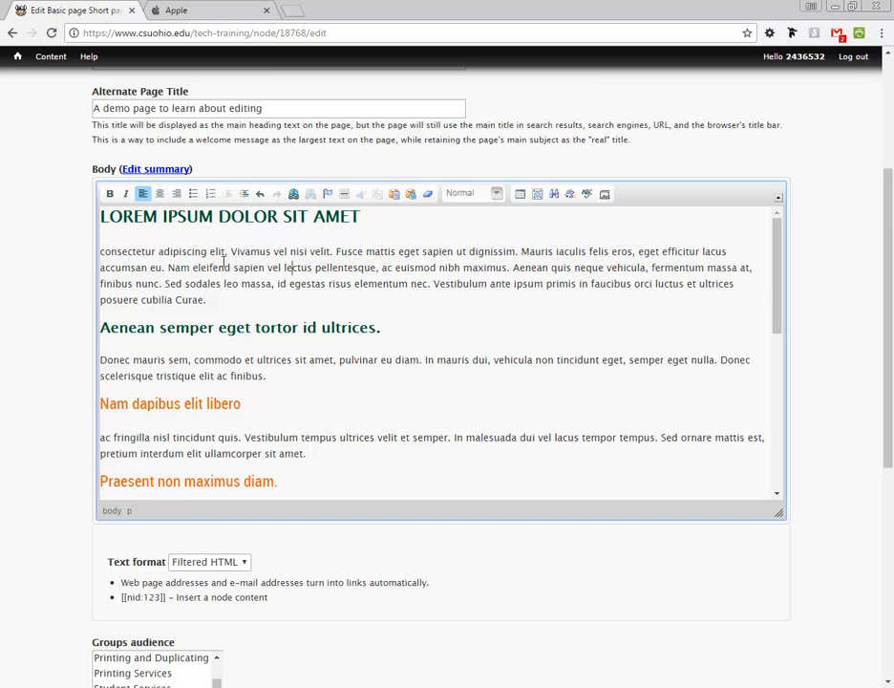
left_click_drag(170, 267, 310, 268)
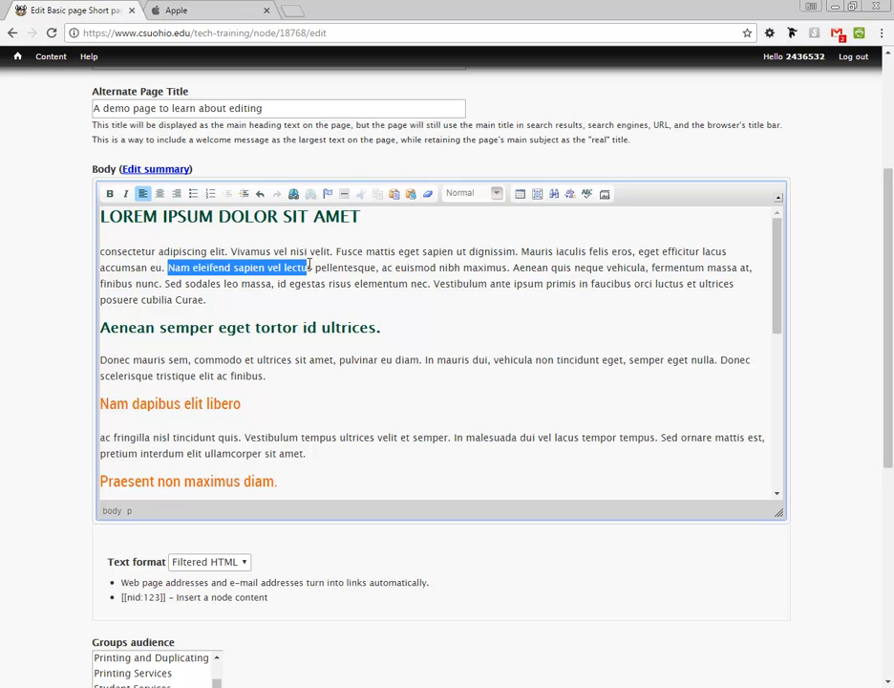
left_click(293, 194)
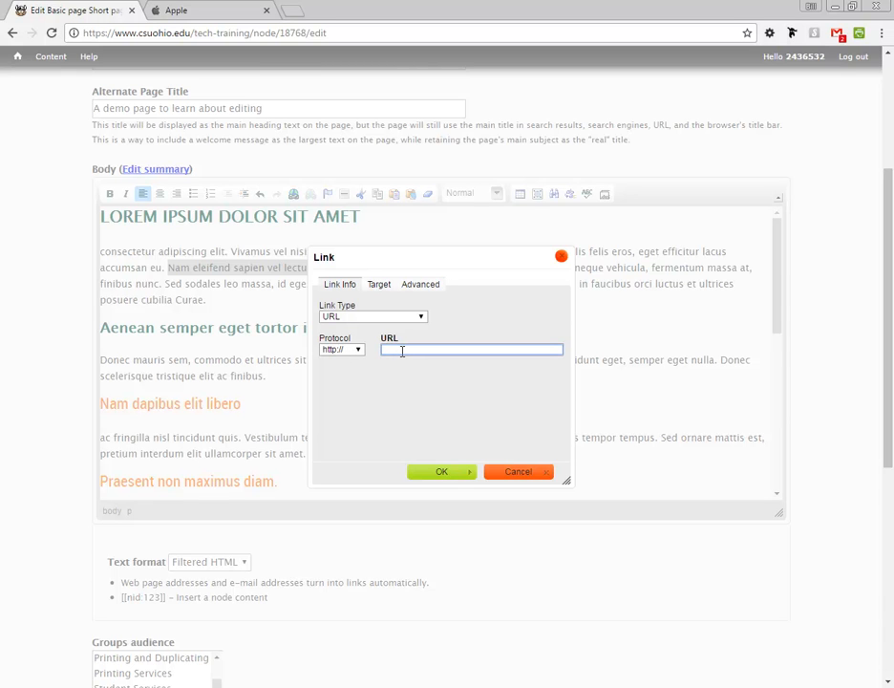
key("ctrl+v")
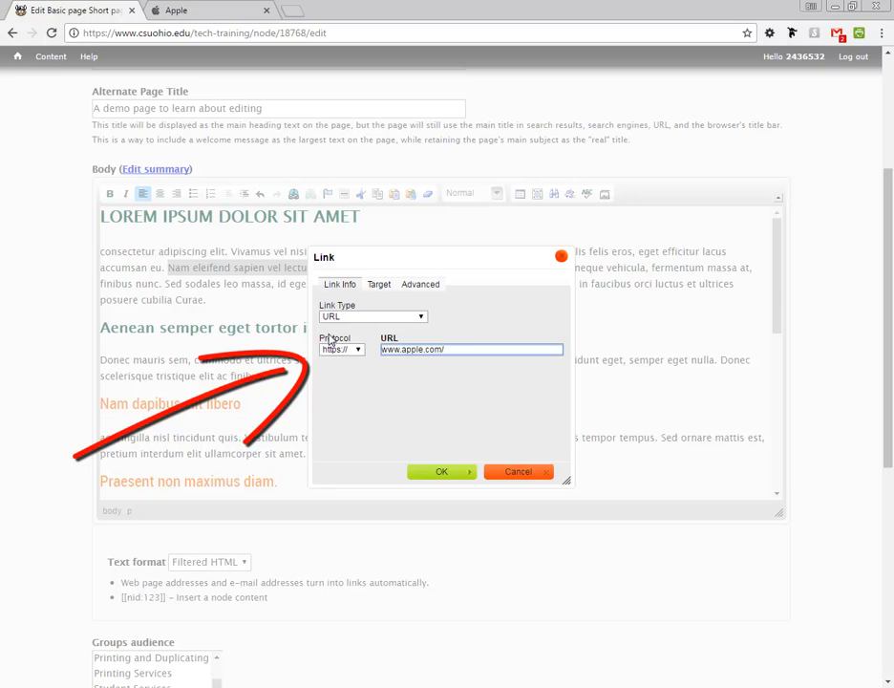
left_click(360, 351)
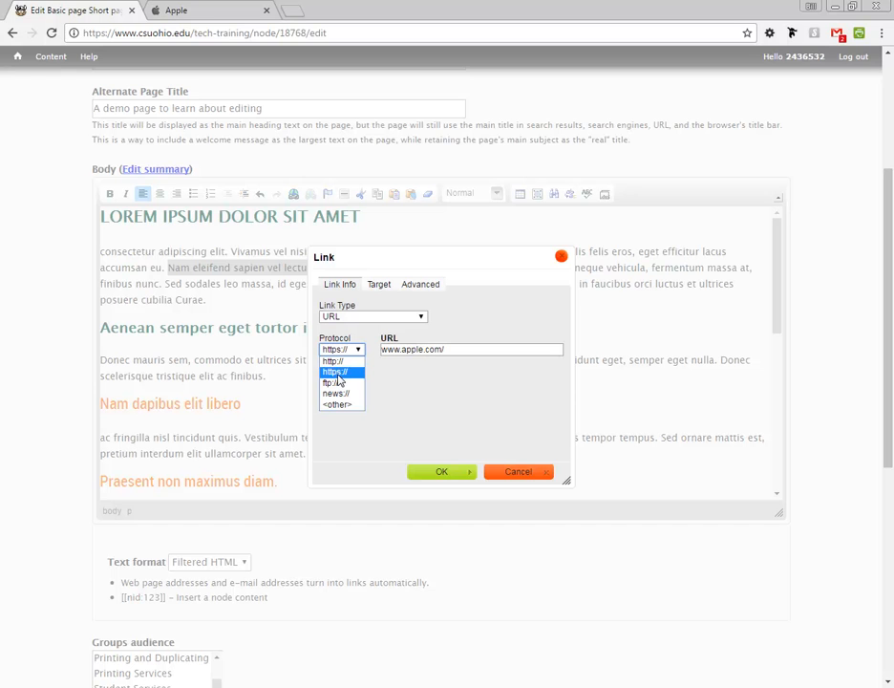
left_click(452, 350)
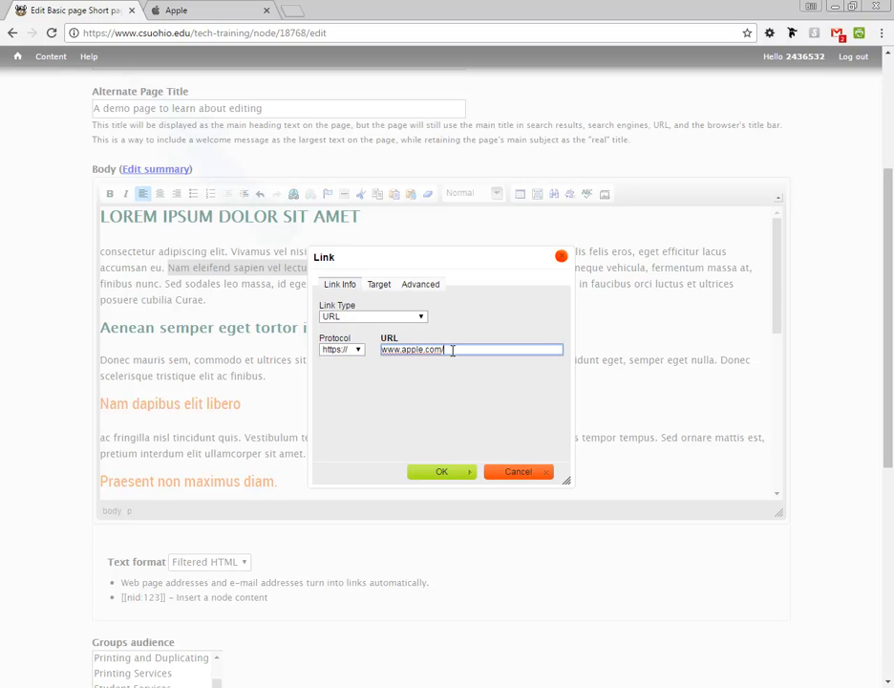
left_click(129, 33)
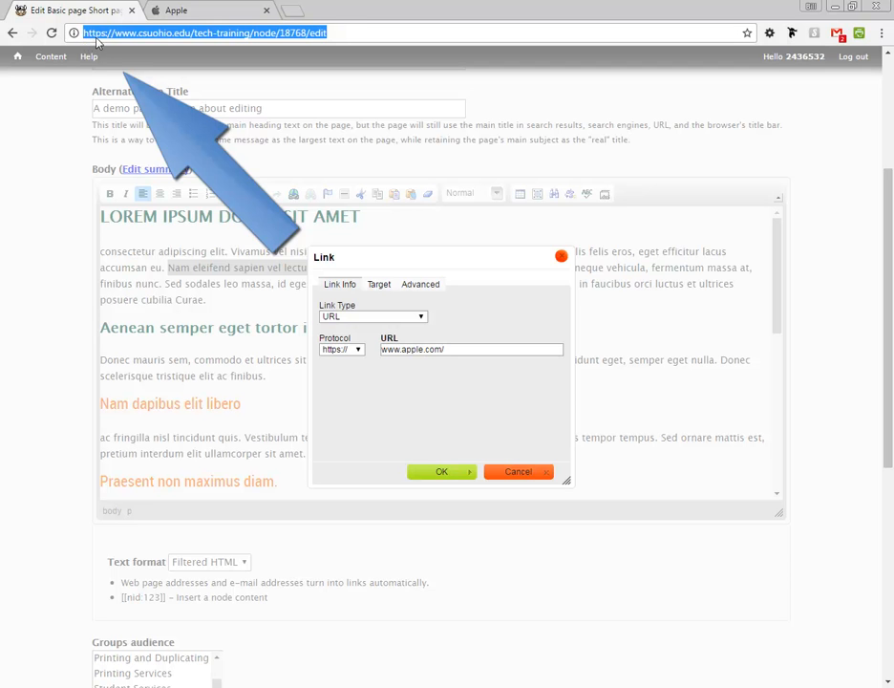
left_click(387, 374)
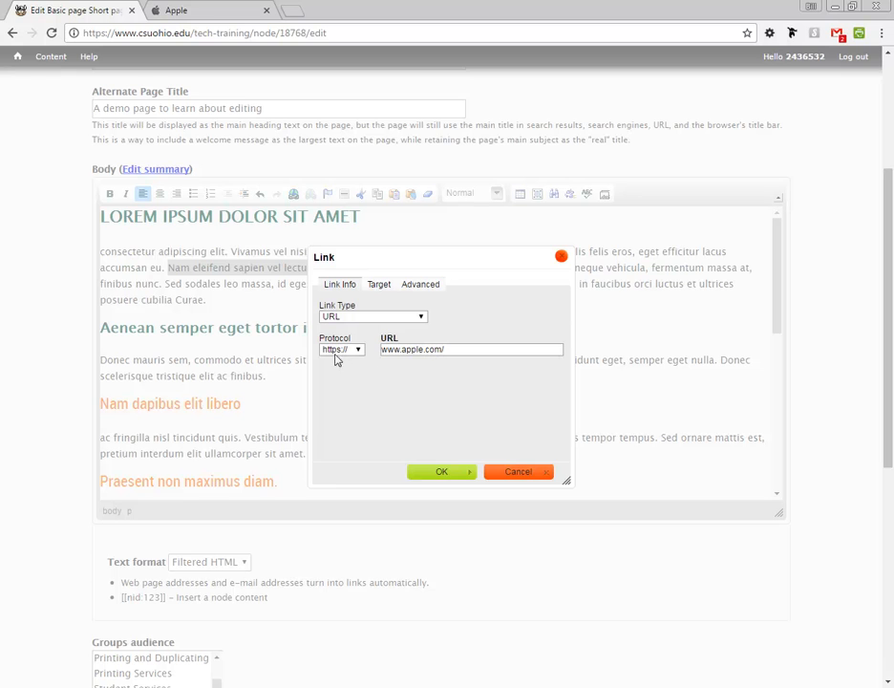
Step: Make the apple.com link open in a new window with advisory title 'Open link in new window'
left_click(378, 286)
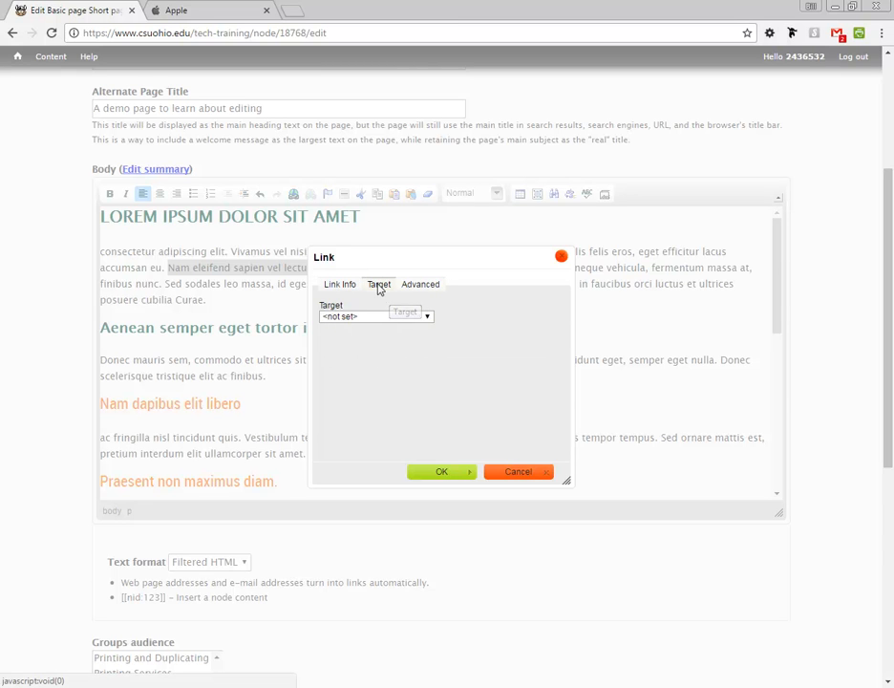
left_click(424, 316)
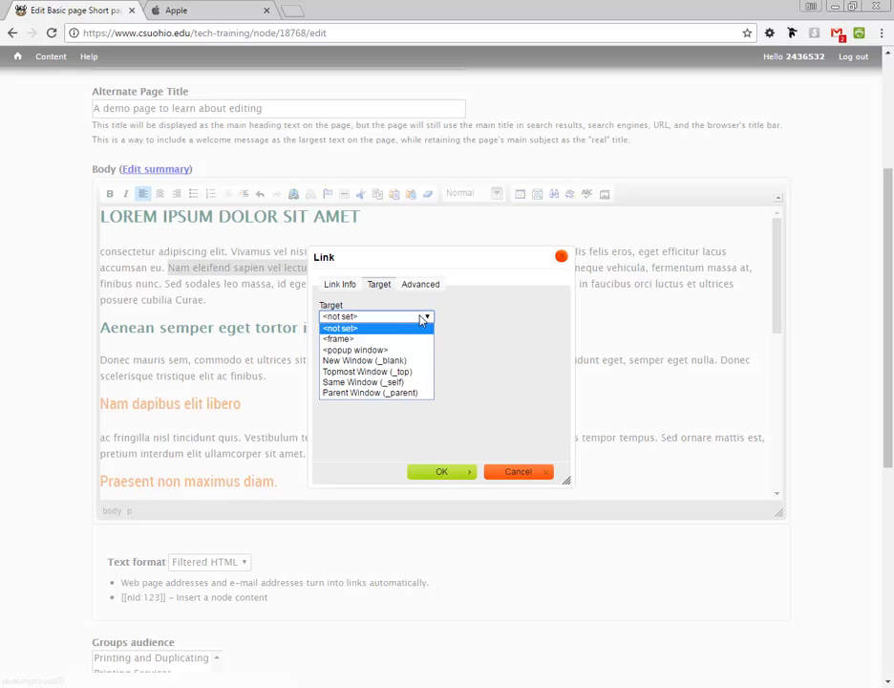
left_click(387, 361)
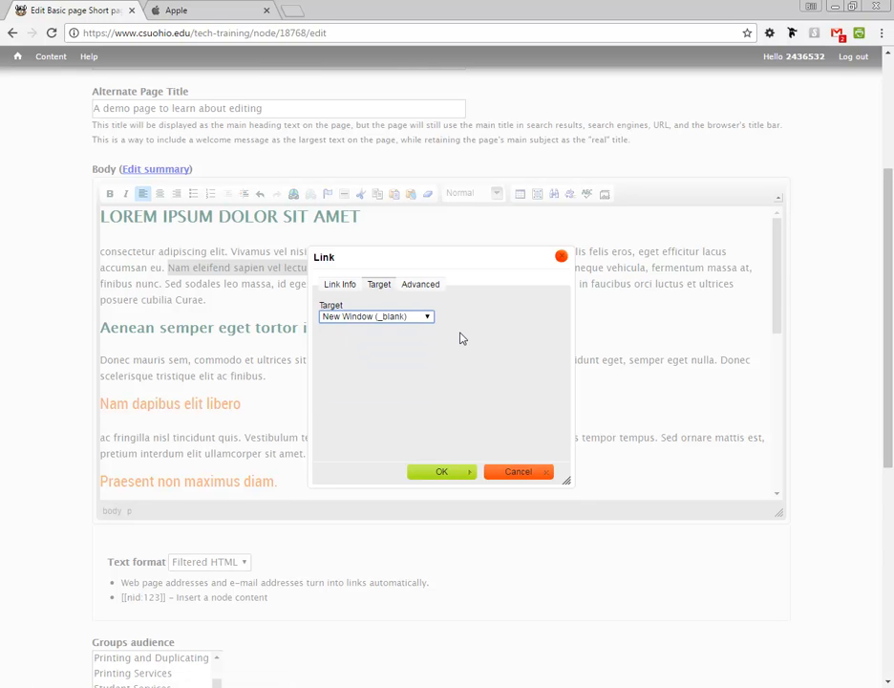
left_click(425, 286)
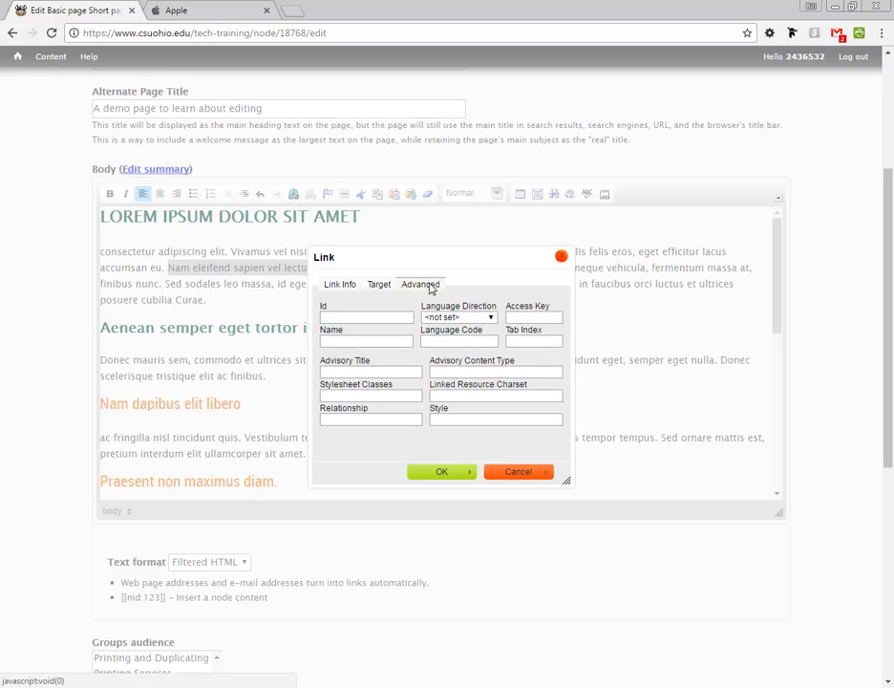
left_click(344, 372)
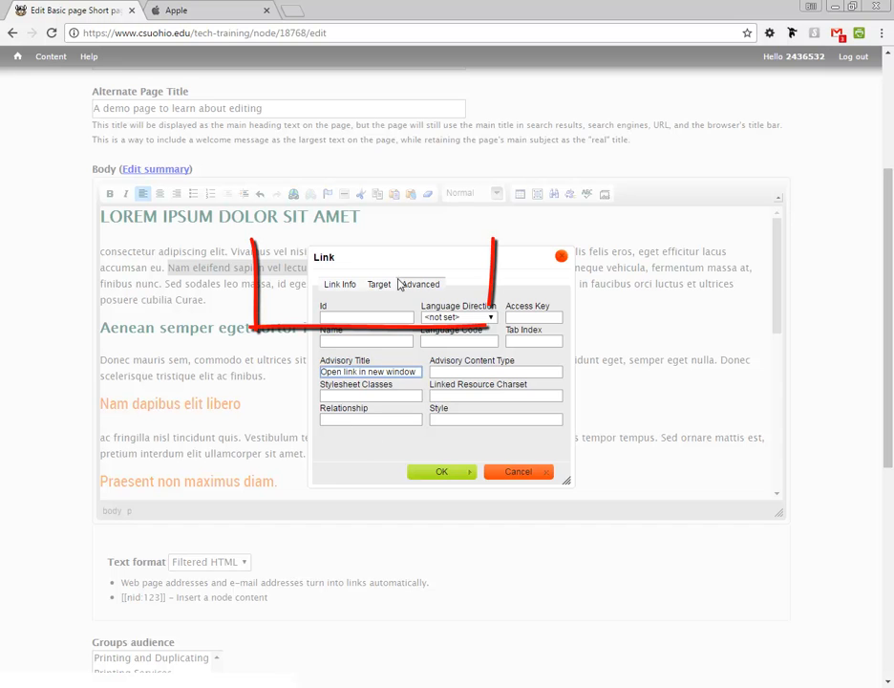
left_click(346, 287)
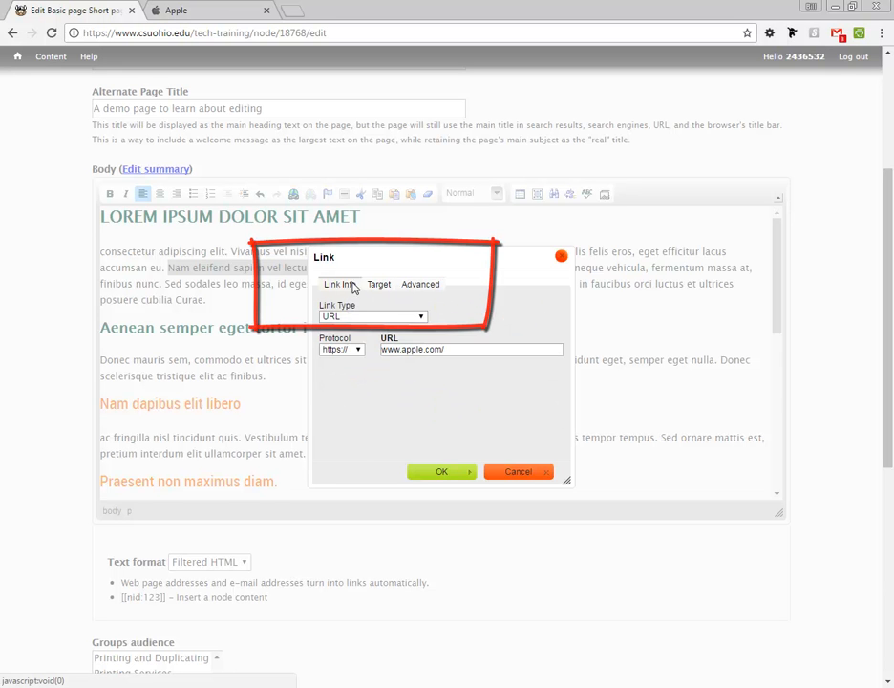
left_click(441, 472)
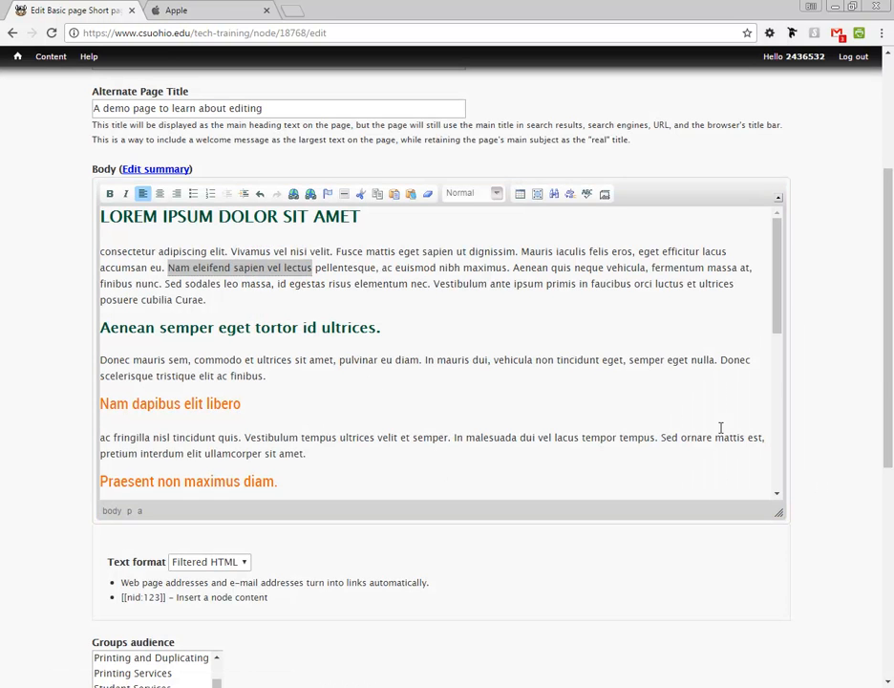
Step: Save the page, test that the link opens apple.com in a new tab, then close that tab
left_click_drag(887, 392, 883, 540)
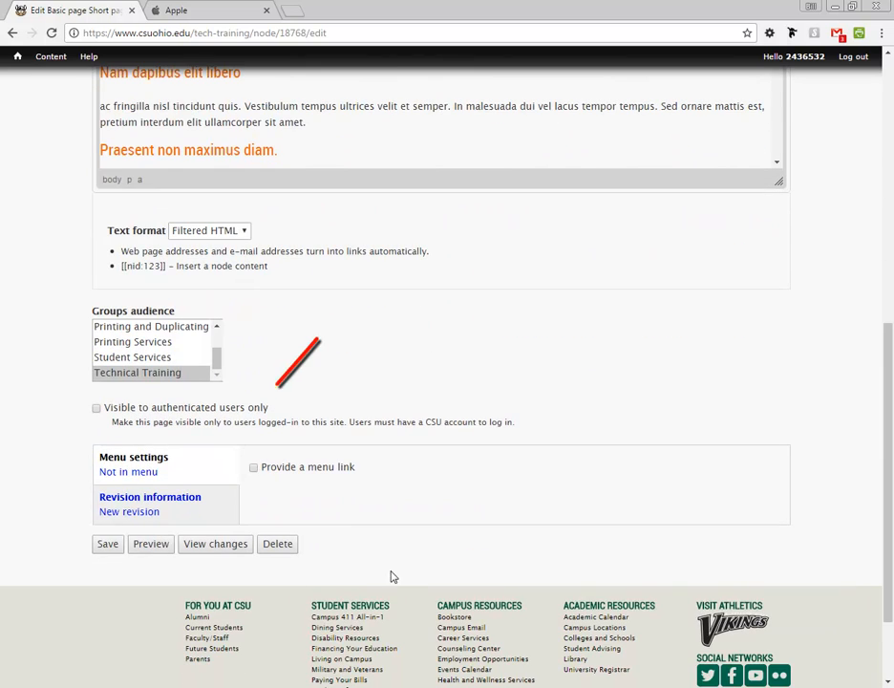
left_click(108, 546)
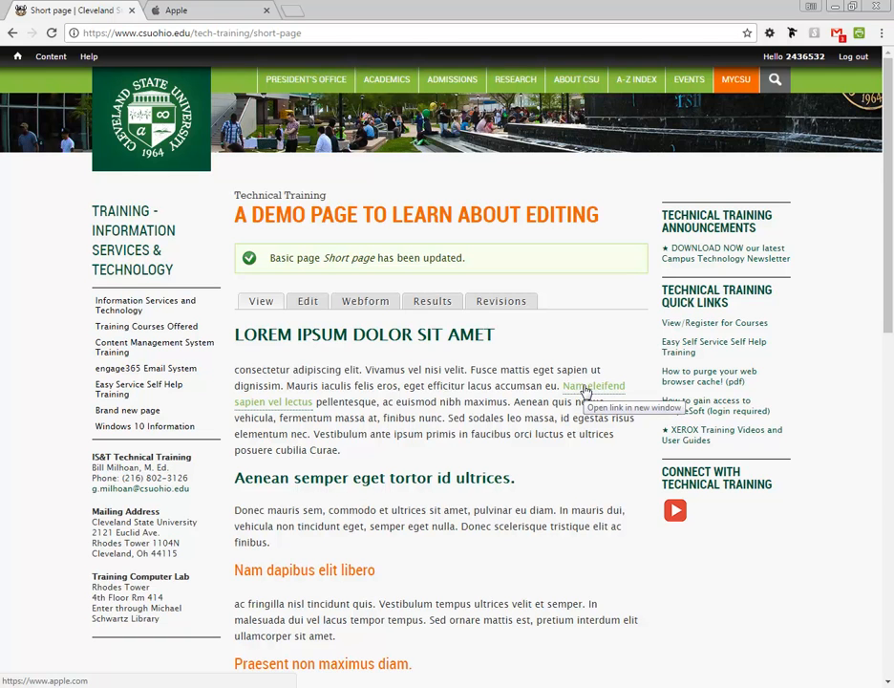
left_click(585, 391)
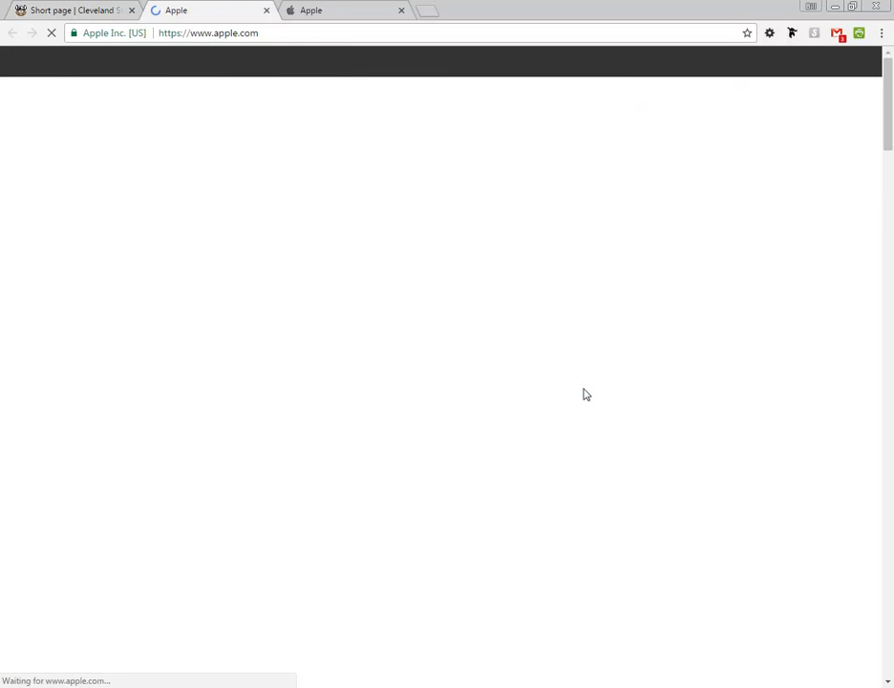
left_click(400, 10)
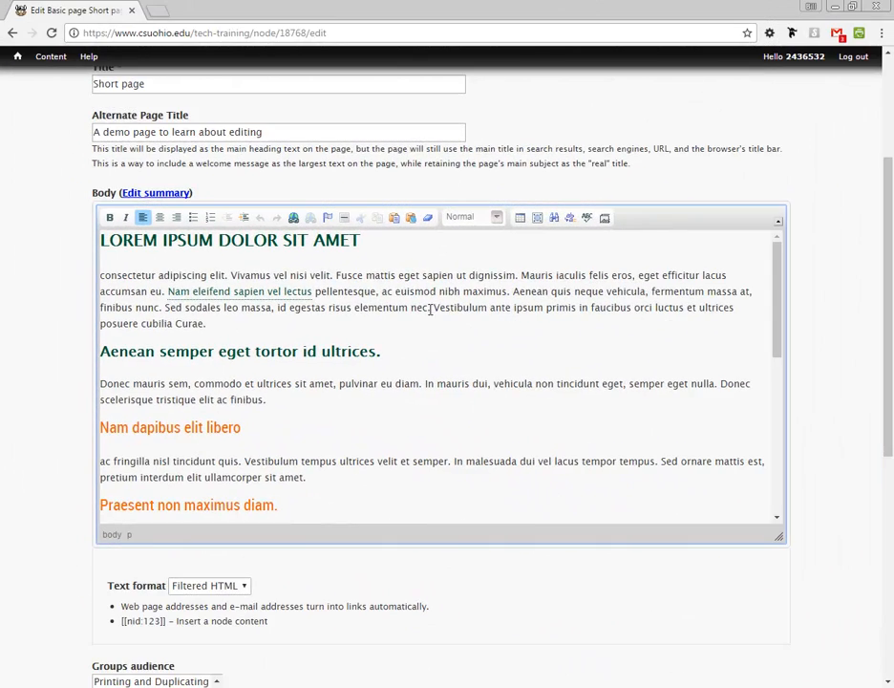
Step: Start a link on 'Vestibulum ante ipsum primis' and show the available link types
left_click_drag(433, 307, 573, 307)
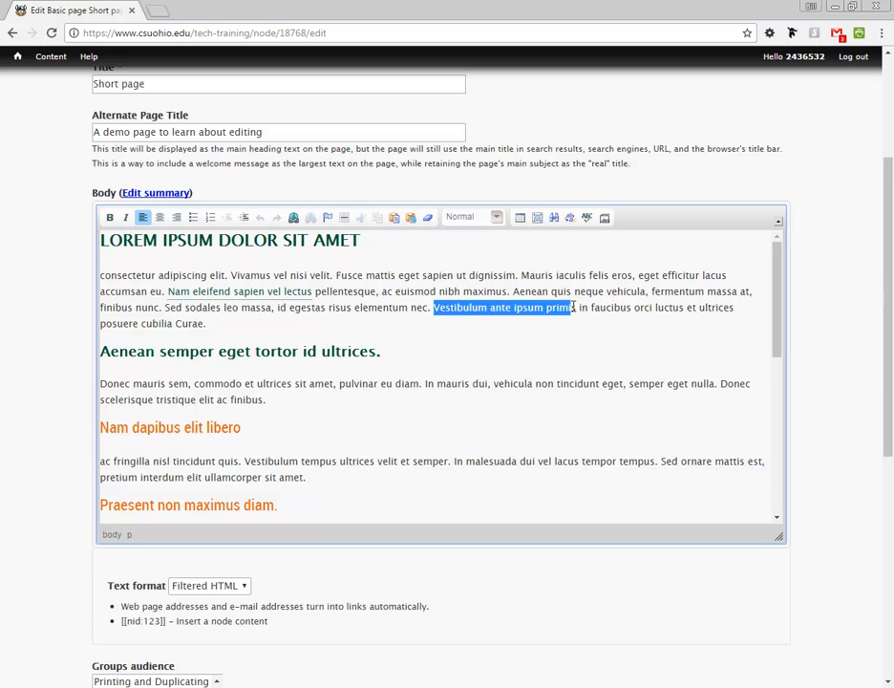
left_click(294, 218)
left_click_drag(448, 327, 230, 256)
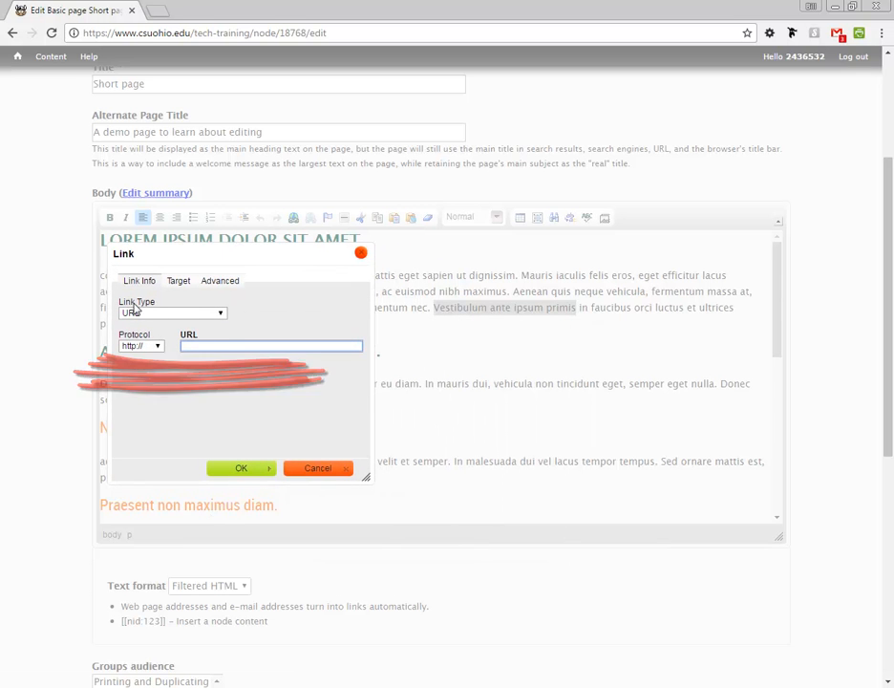
left_click(220, 317)
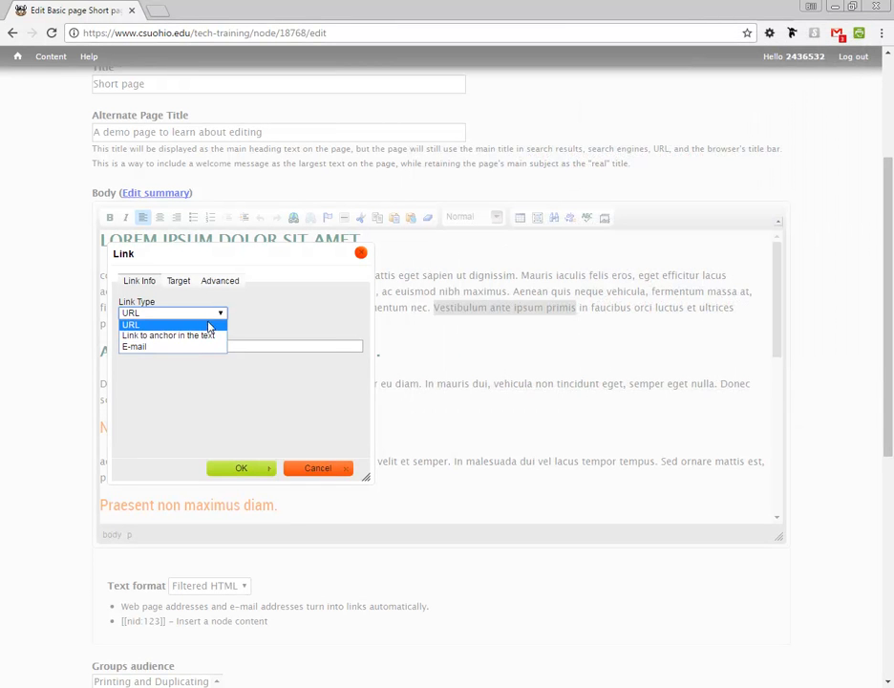
Step: Make it an e-mail link to the recipient's address, subject 'Project Information', body 'Let me know what your issue is'
left_click(139, 350)
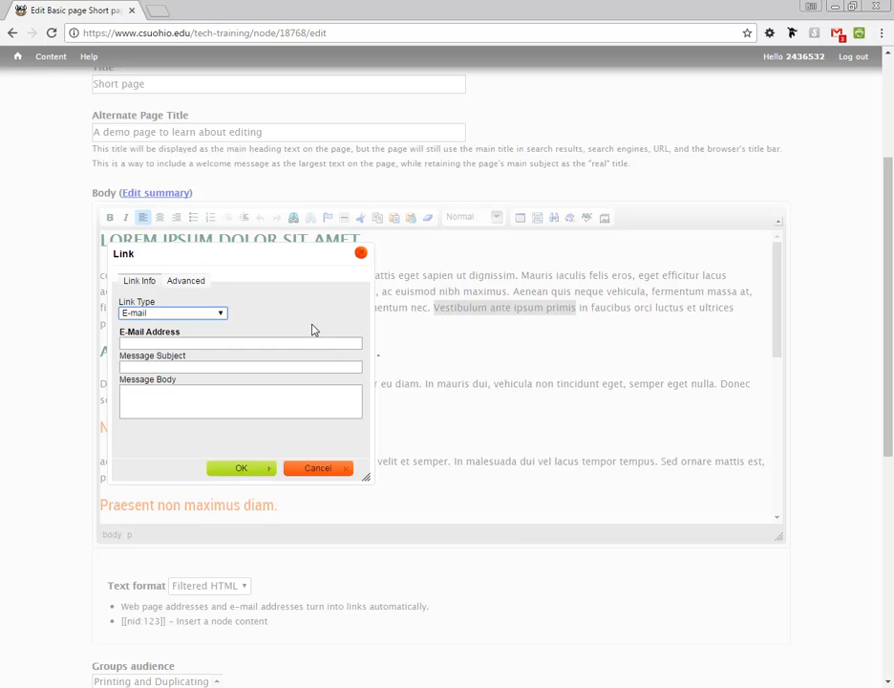
left_click(161, 341)
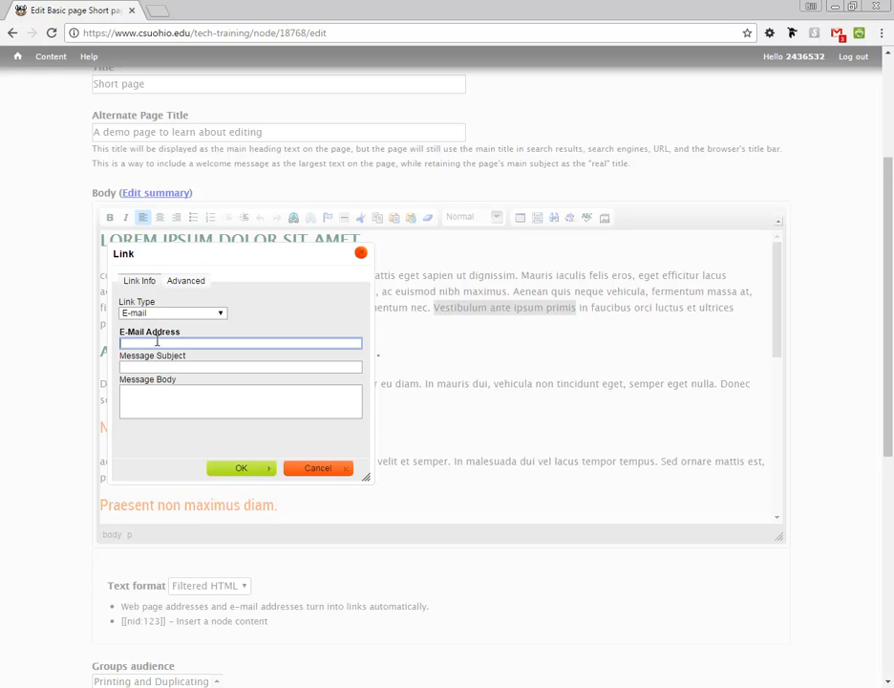
left_click(164, 366)
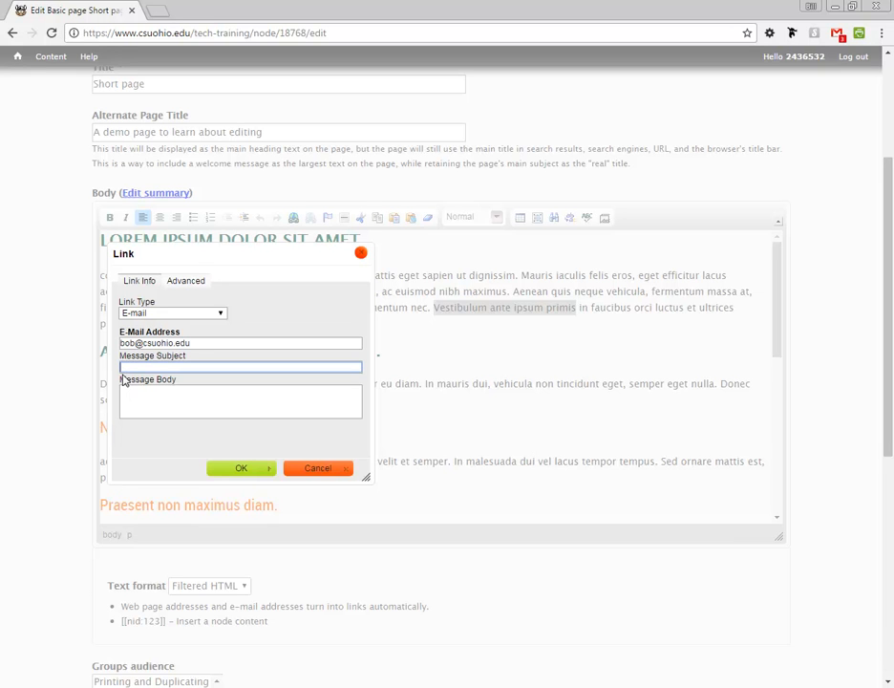
type("Project Information")
left_click(164, 401)
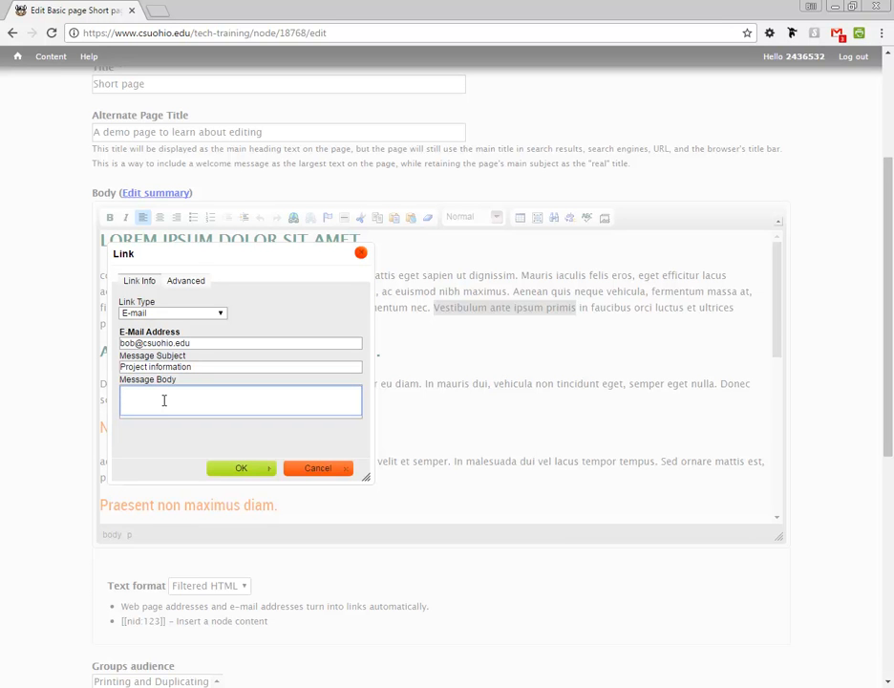
type("Let me know what your issue is.")
Step: Give the e-mail link the advisory title 'Open your email program to send an email' and confirm it
left_click(187, 281)
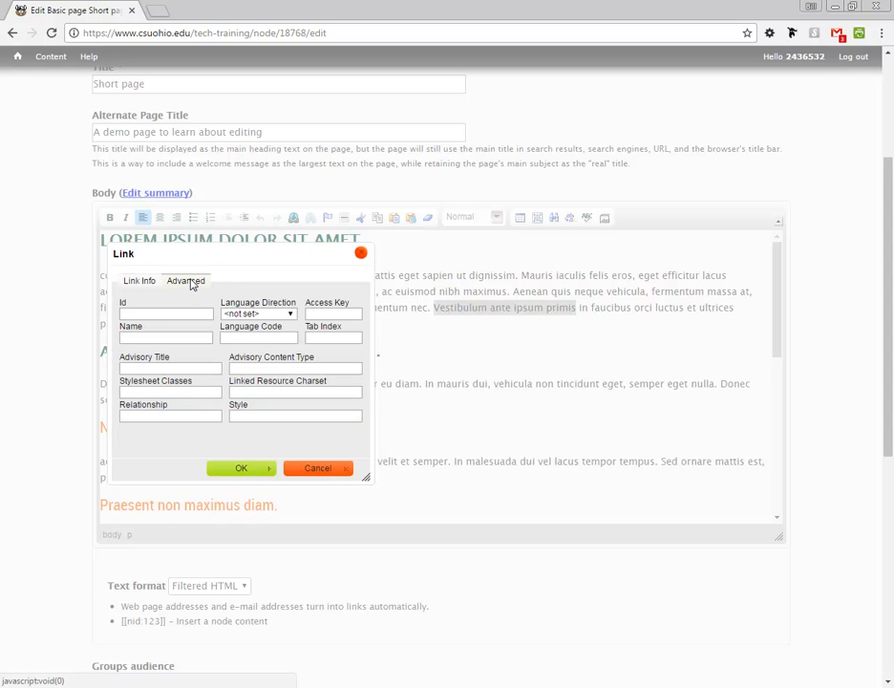
left_click(146, 368)
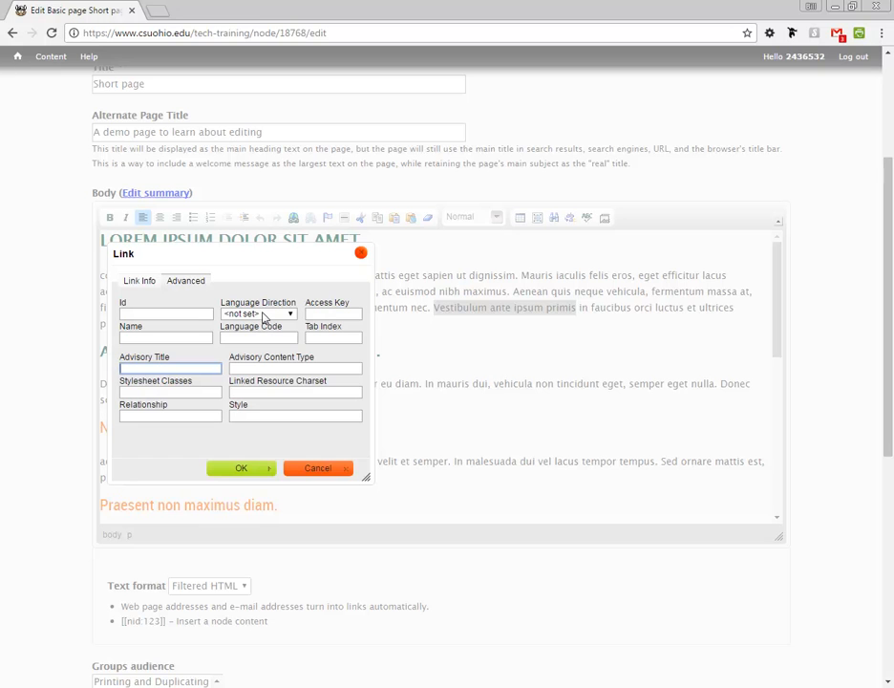
type("S")
key("BackSpace")
type("Open yo")
type("ur email prog")
type("ram to")
type(" send")
type(" an ema")
type("il")
left_click(250, 468)
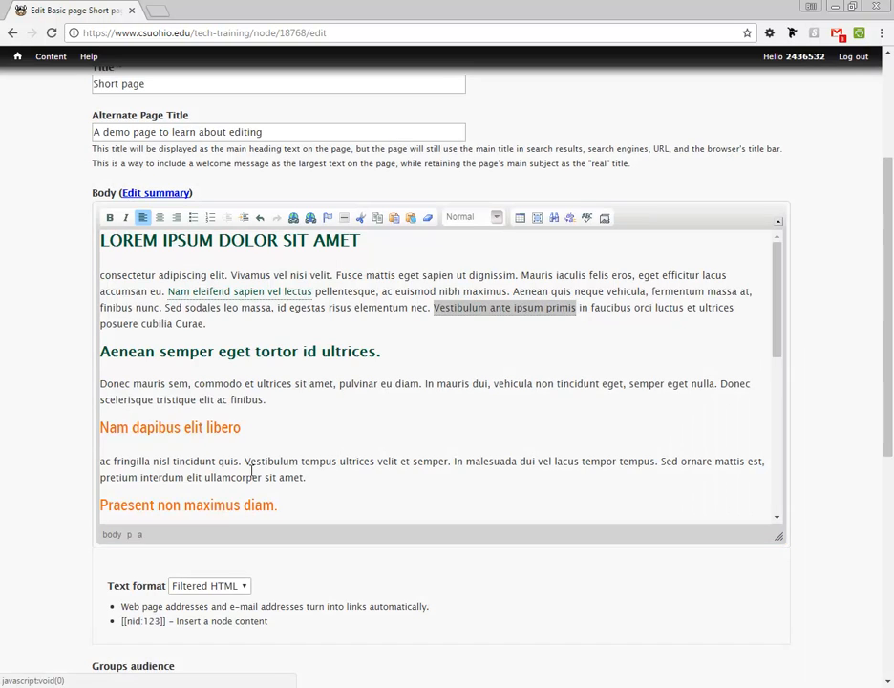
Step: Deselect the newly linked words and save the page with its e-mail link
left_click(541, 345)
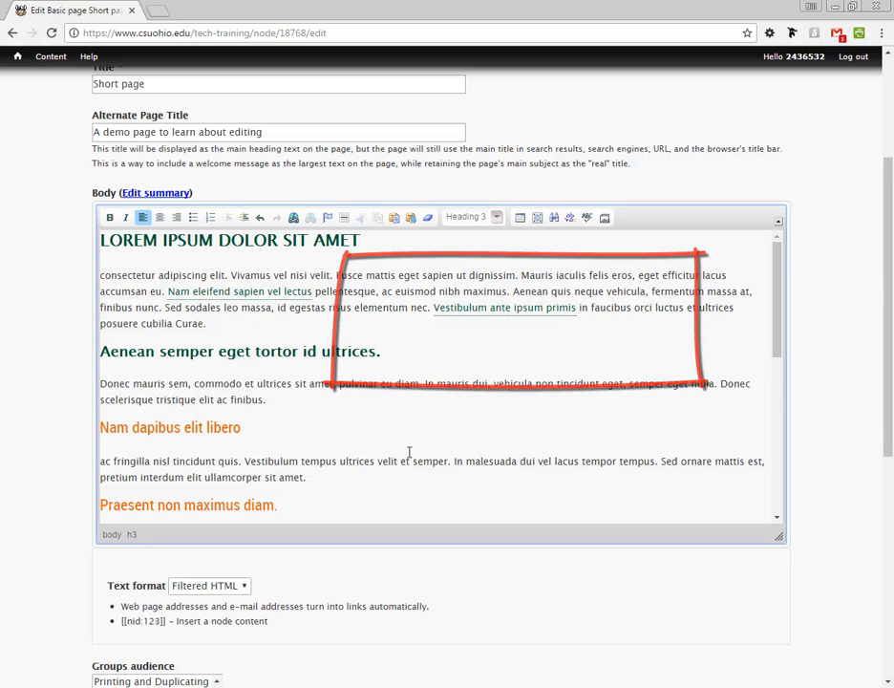
left_click_drag(889, 316, 889, 527)
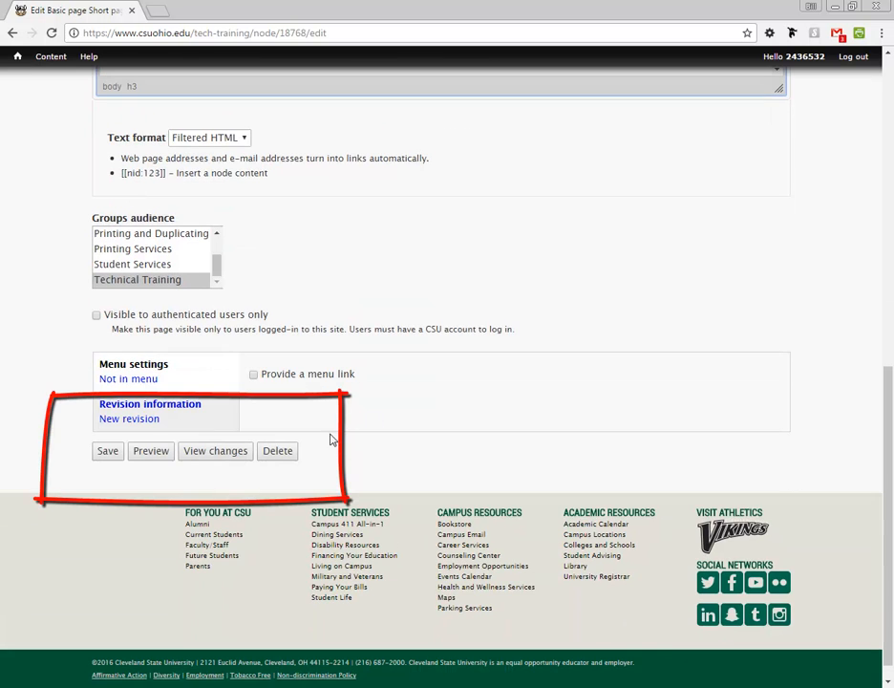
left_click(109, 455)
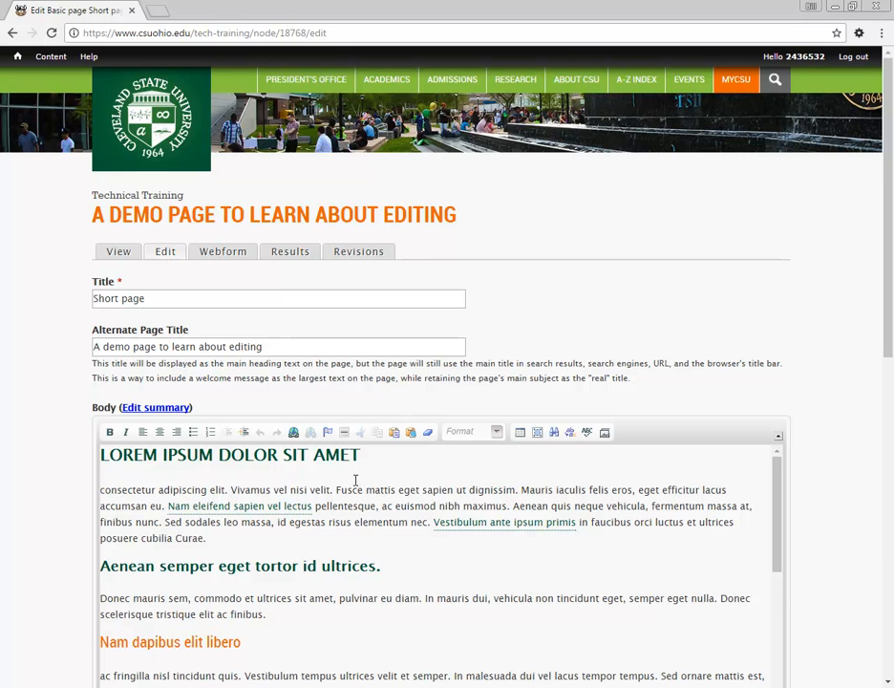
Step: Insert an anchor named 'return-top' at the LOREM IPSUM DOLOR SIT AMET heading
left_click(101, 454)
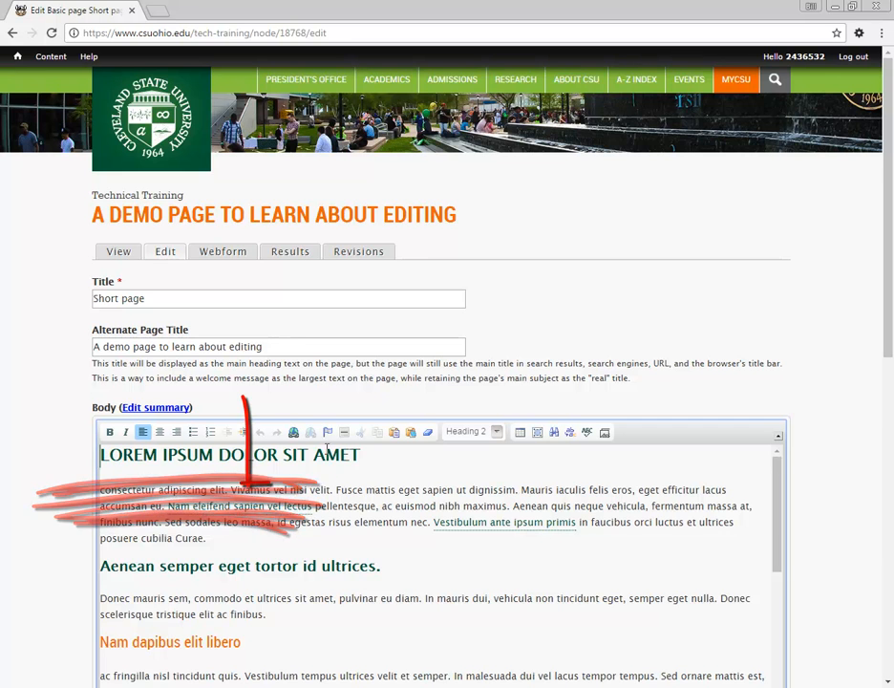
left_click(328, 432)
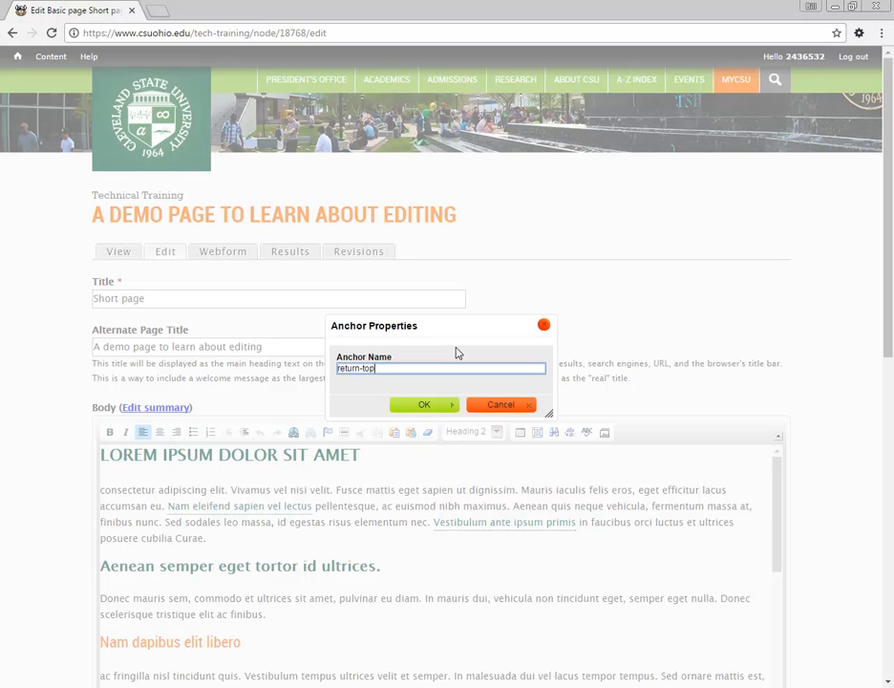
left_click(421, 405)
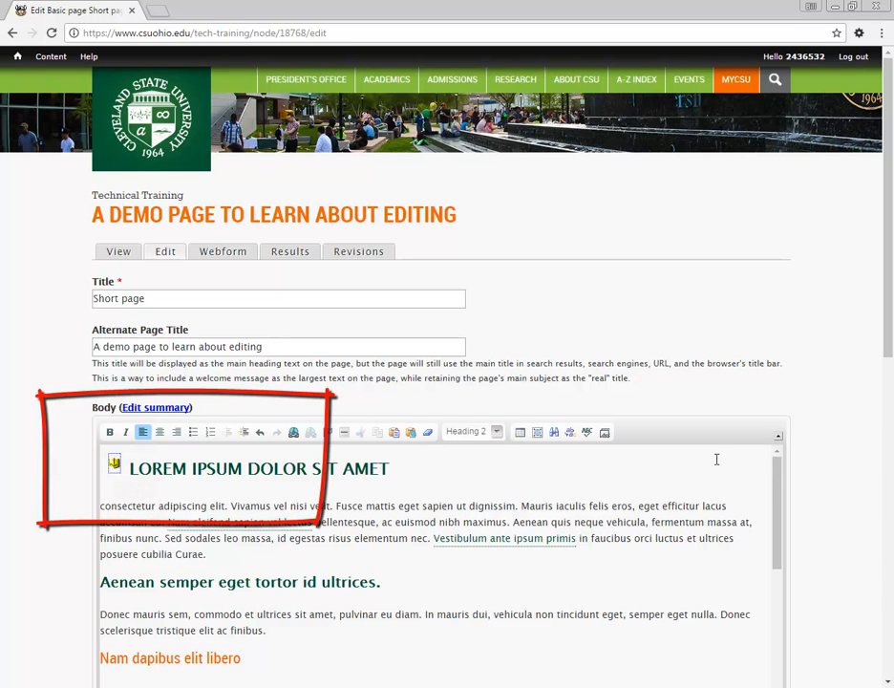
scroll(779, 478, "down", 2)
Step: Add a final paragraph reading '< return to top' after the last paragraph and select it
left_click_drag(779, 318, 761, 501)
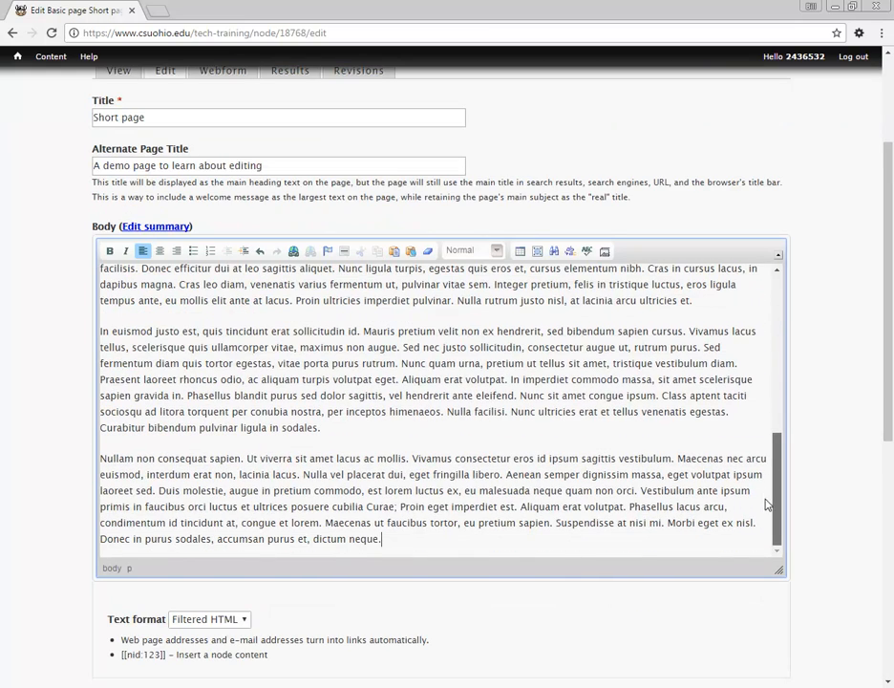
left_click(394, 539)
key("Return")
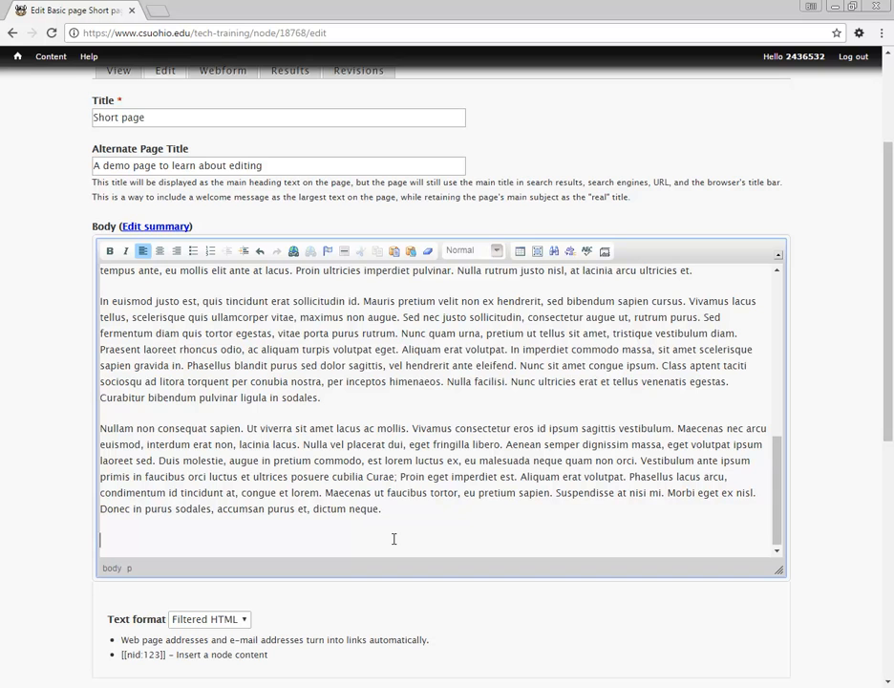
key("shift+comma")
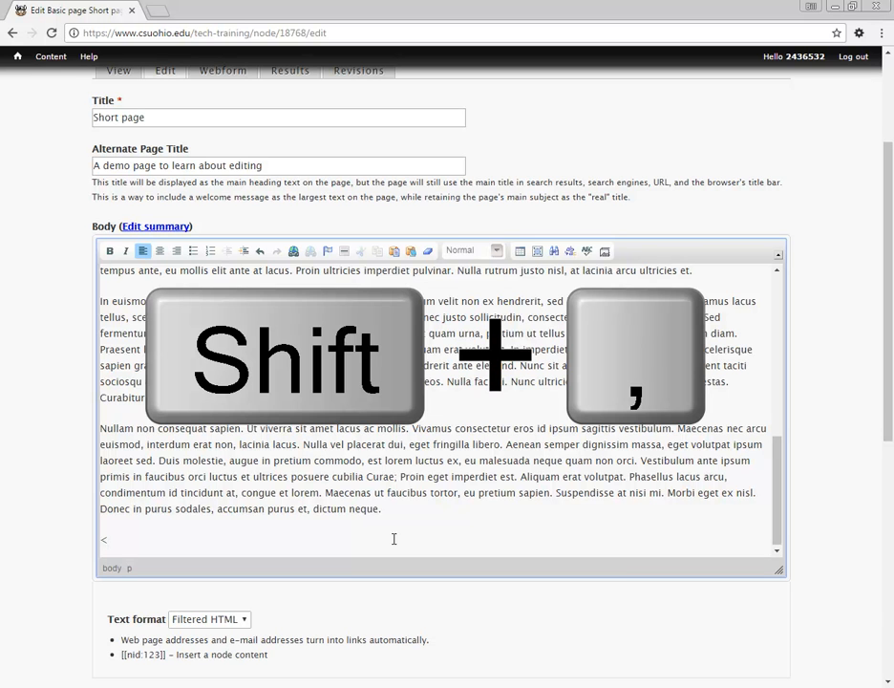
type("return to top")
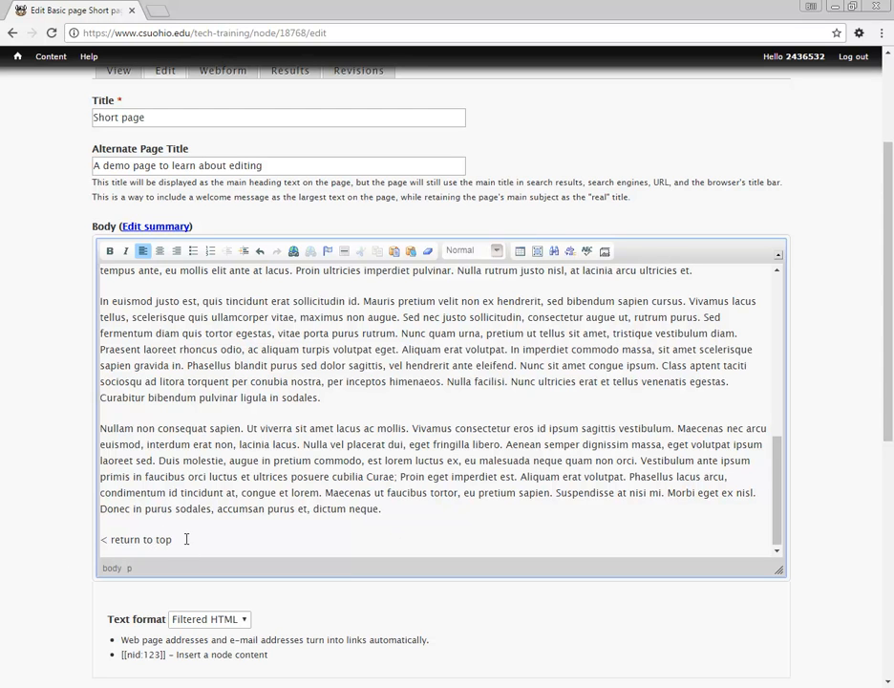
left_click_drag(187, 539, 100, 541)
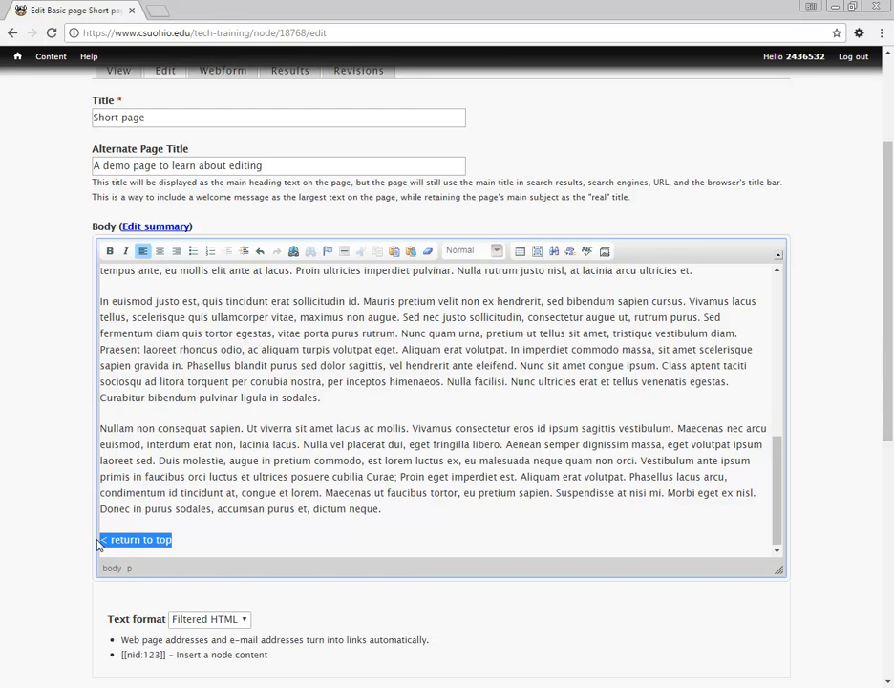
Step: Link the '< return to top' text to the return-top anchor as a link to an anchor in the text
left_click(294, 253)
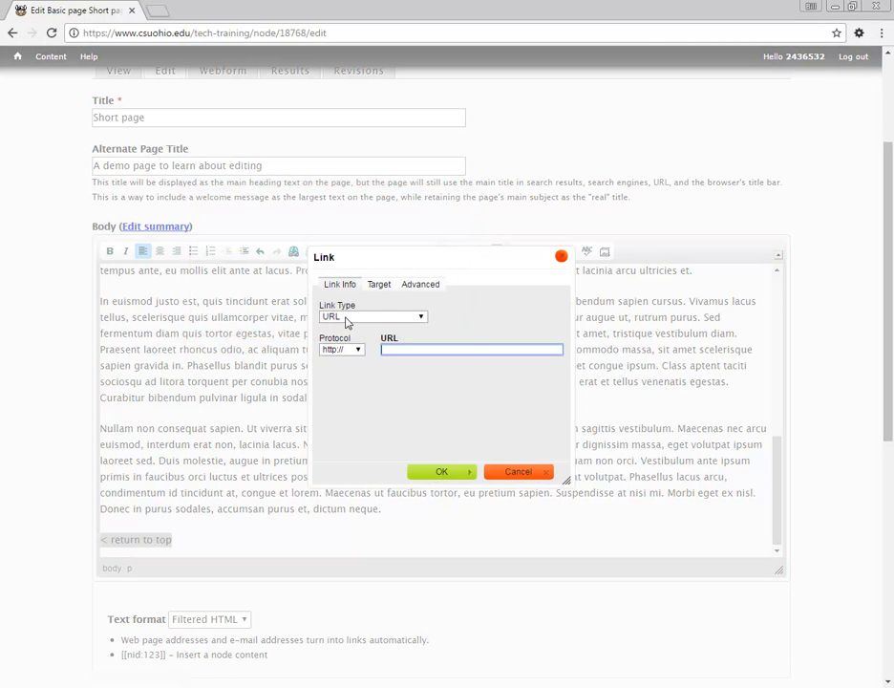
left_click(397, 317)
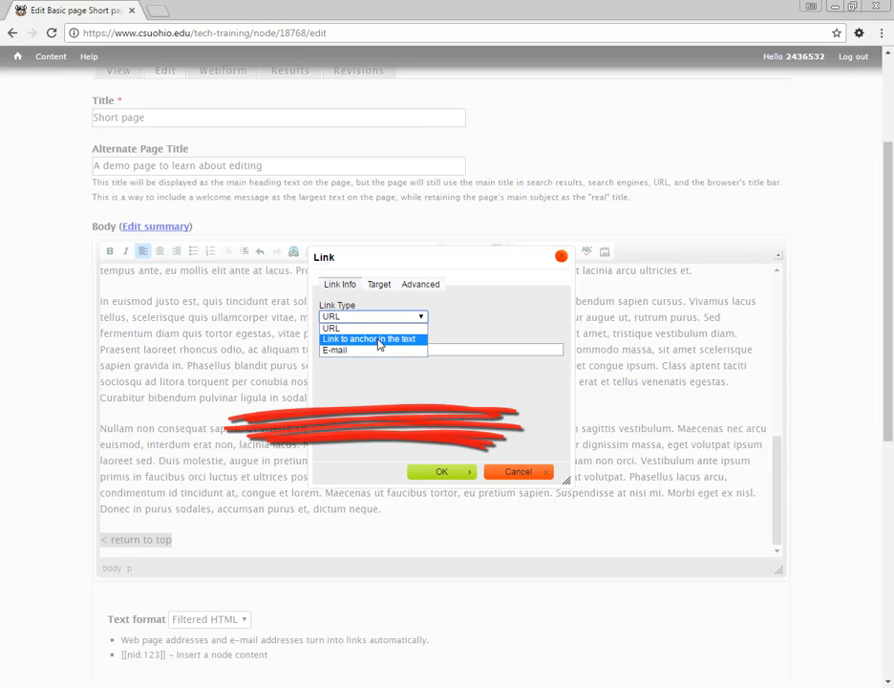
left_click(380, 341)
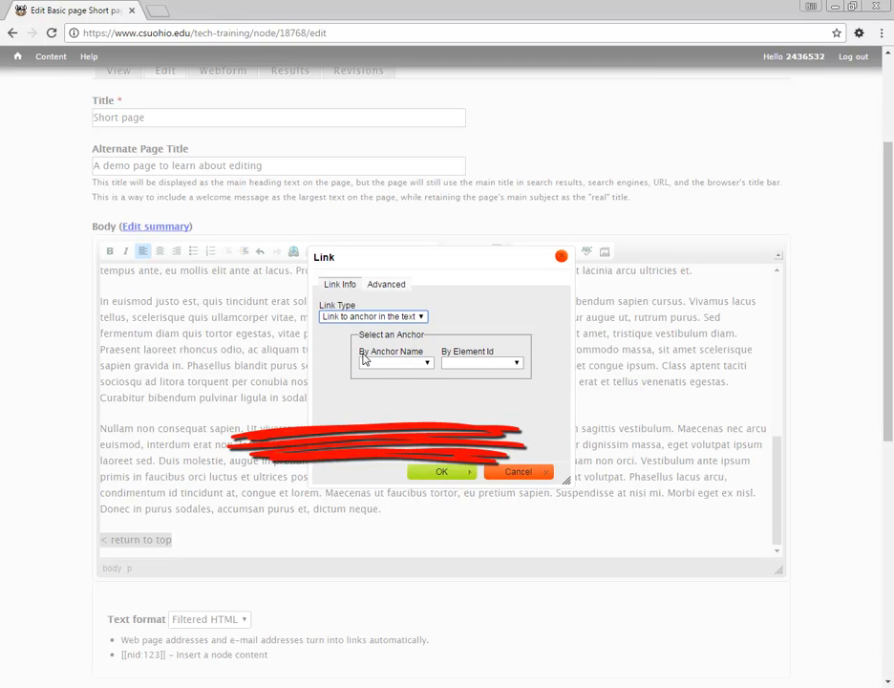
left_click(429, 364)
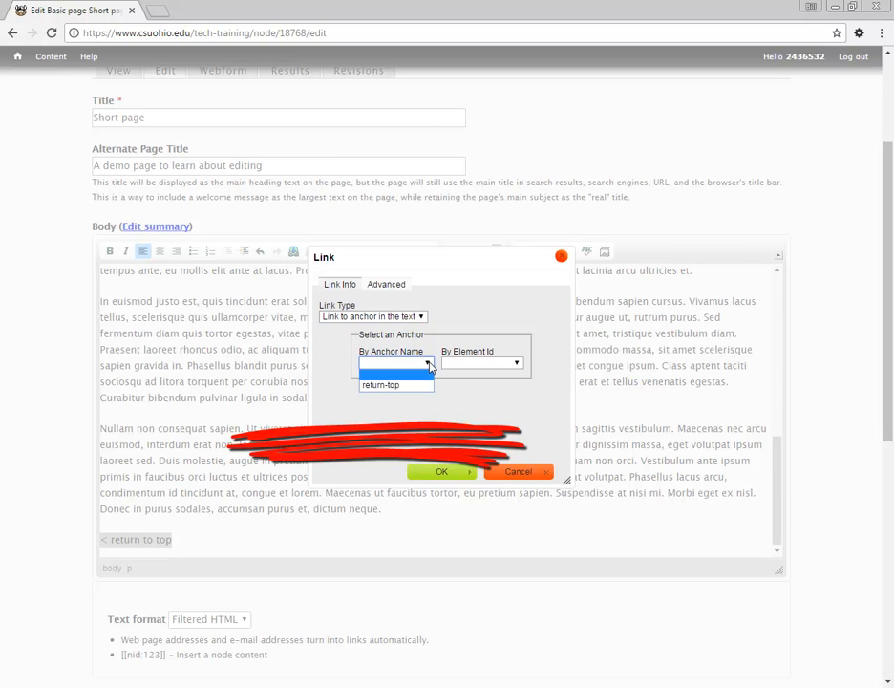
left_click(387, 392)
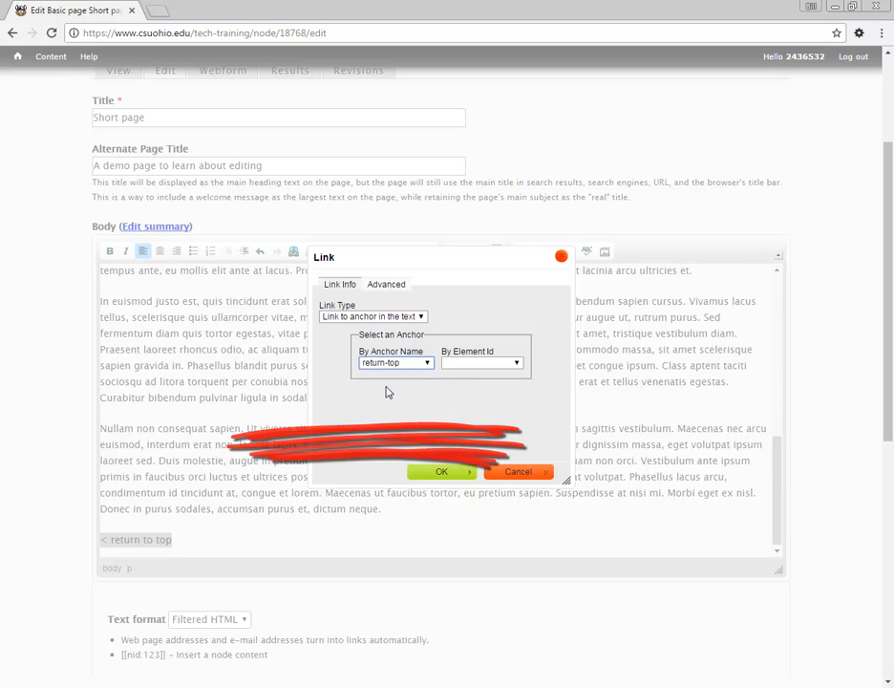
left_click(441, 473)
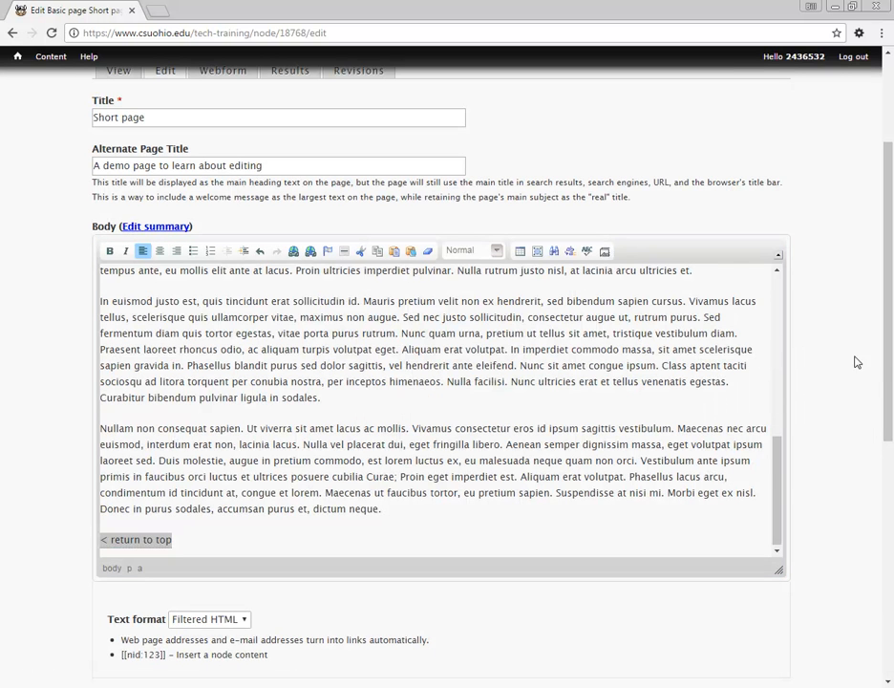
left_click_drag(890, 367, 891, 436)
Step: Save the page and verify '< return to top' jumps the published page back to the top heading
scroll(891, 436, "down", 3)
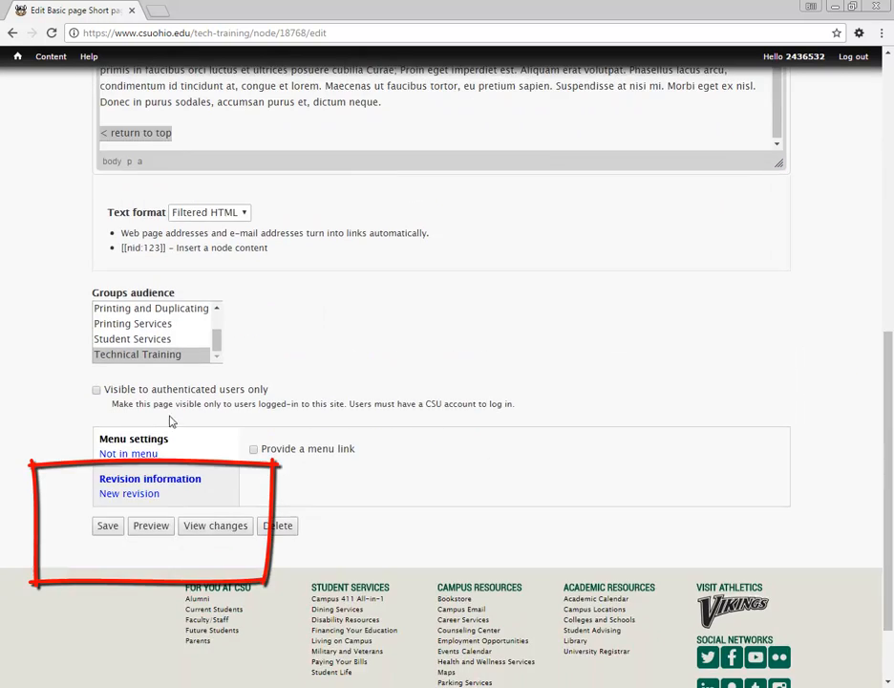
left_click(110, 530)
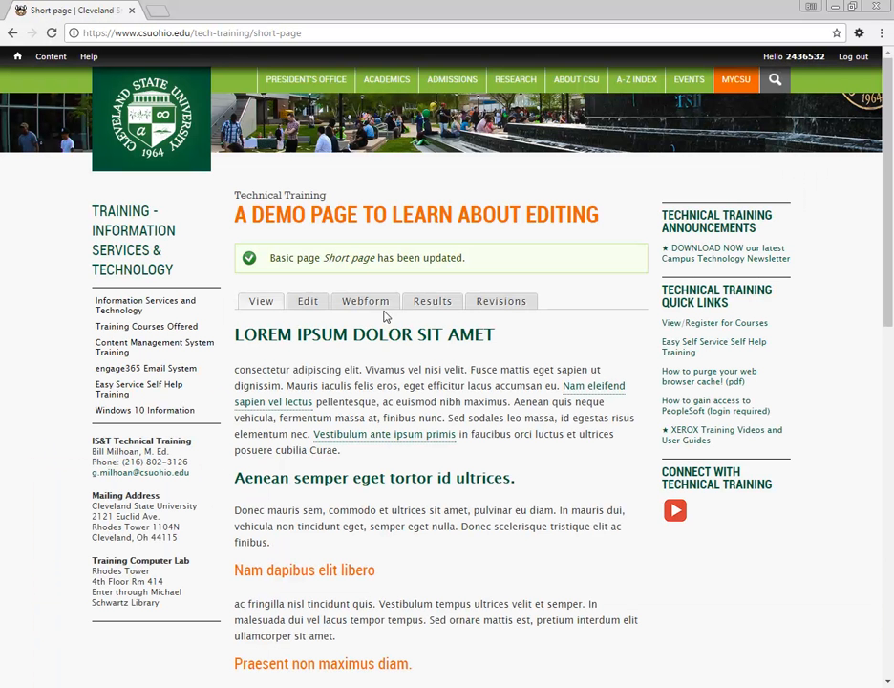
left_click_drag(886, 219, 885, 573)
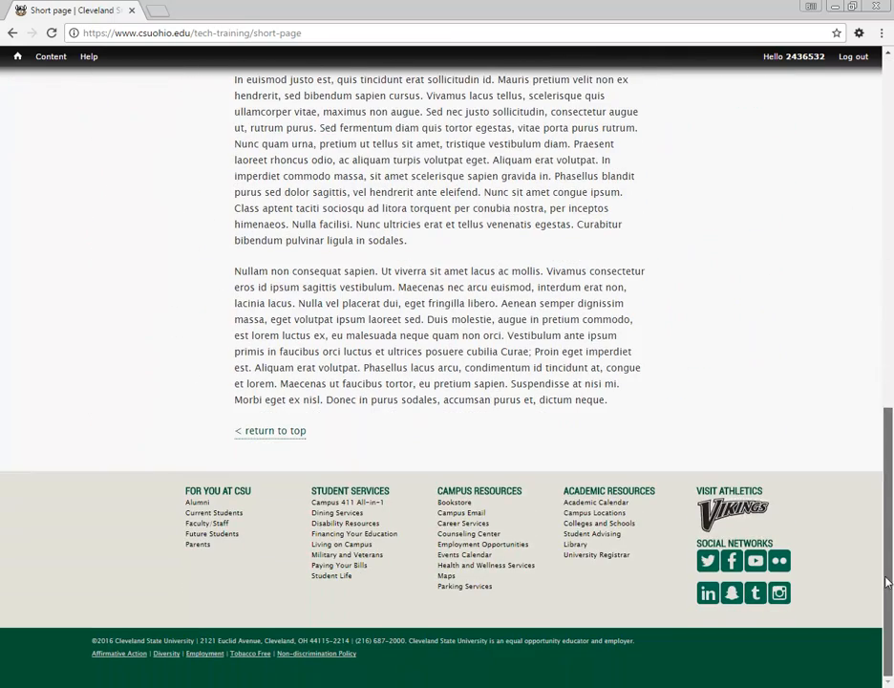
left_click(277, 429)
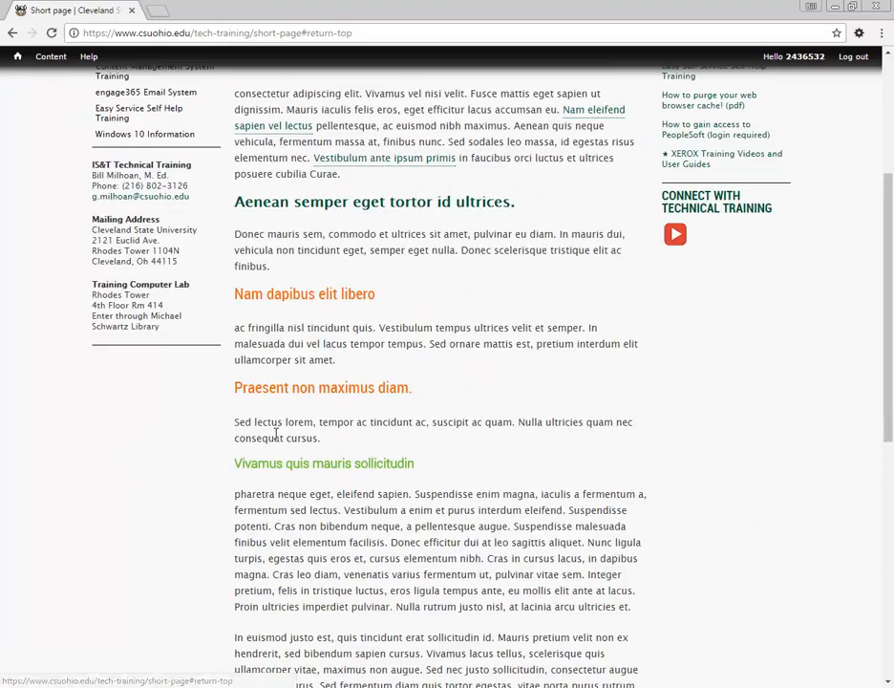
left_click_drag(884, 393, 886, 355)
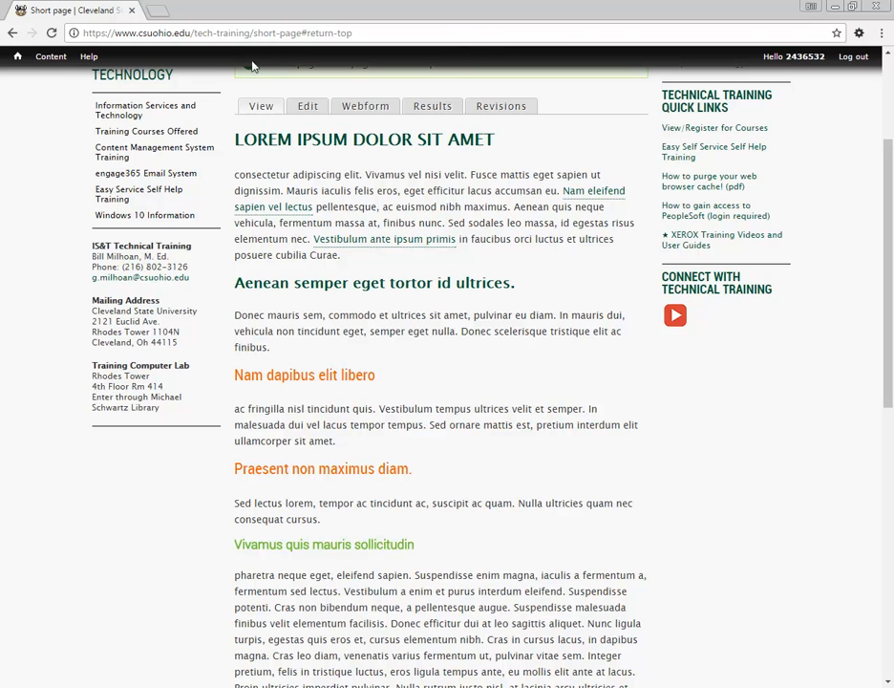
left_click_drag(887, 309, 879, 230)
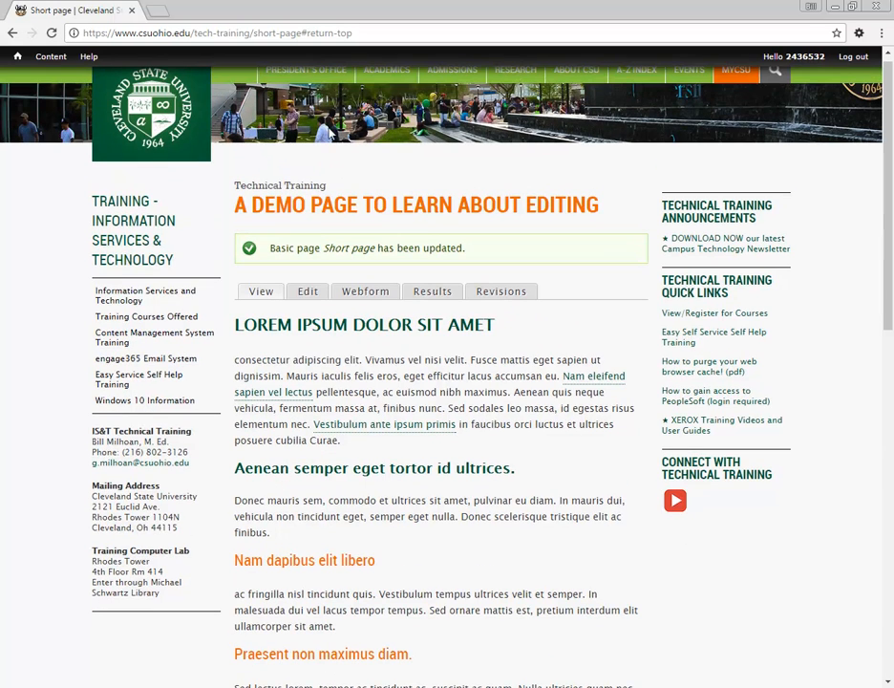
Step: In the Short page edit form, confirm the '< return to top' link's By Anchor Name is still 'return-top', then cancel
left_click(311, 291)
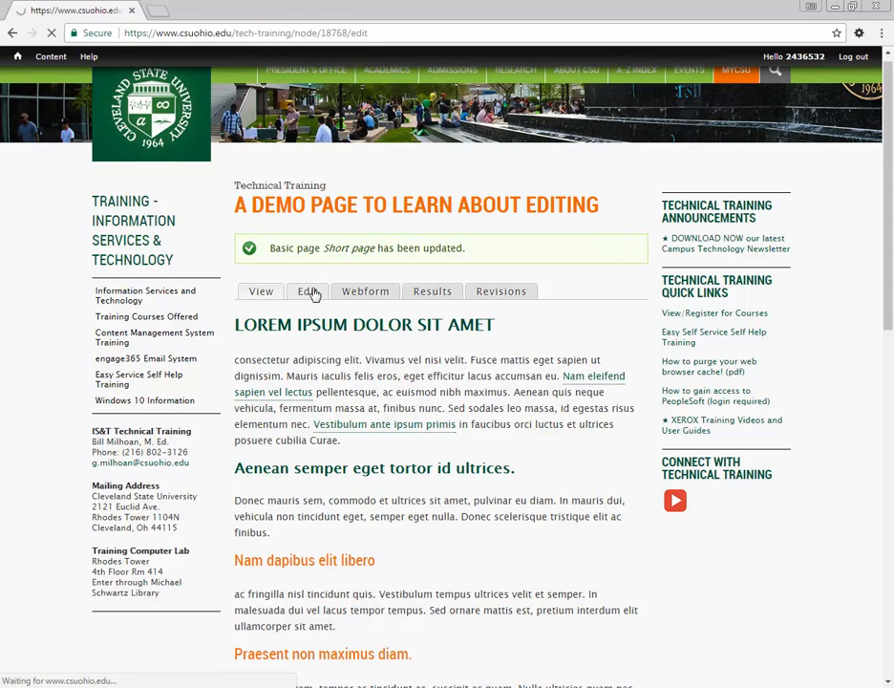
left_click_drag(888, 216, 886, 302)
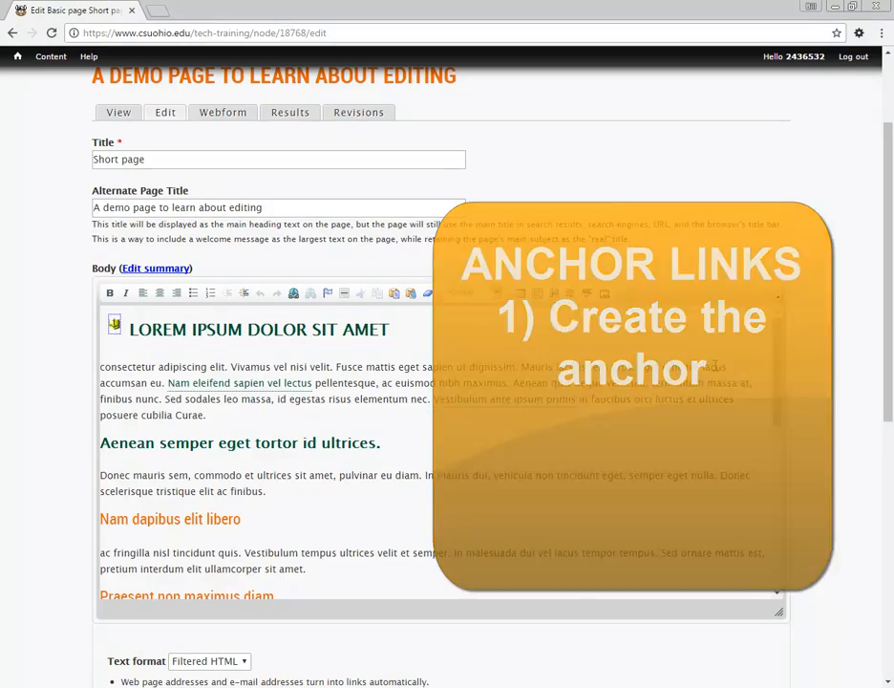
left_click_drag(777, 374, 778, 571)
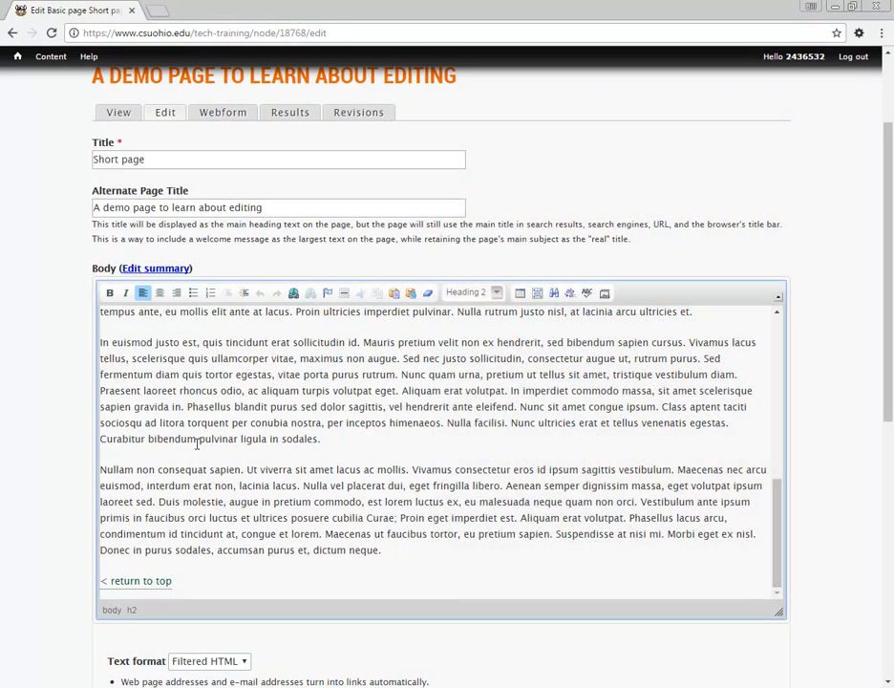
double_click(143, 580)
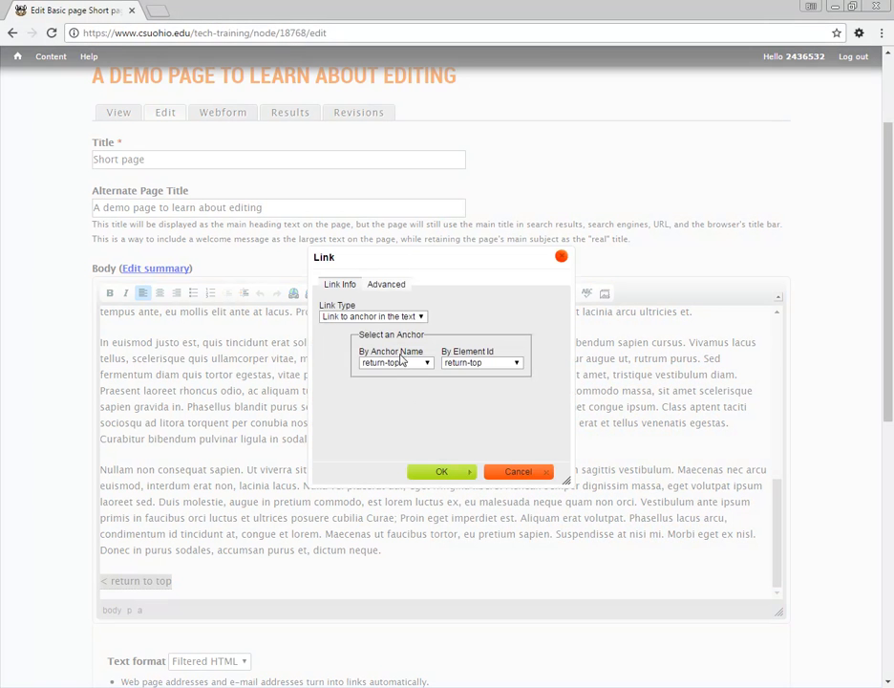
left_click(427, 365)
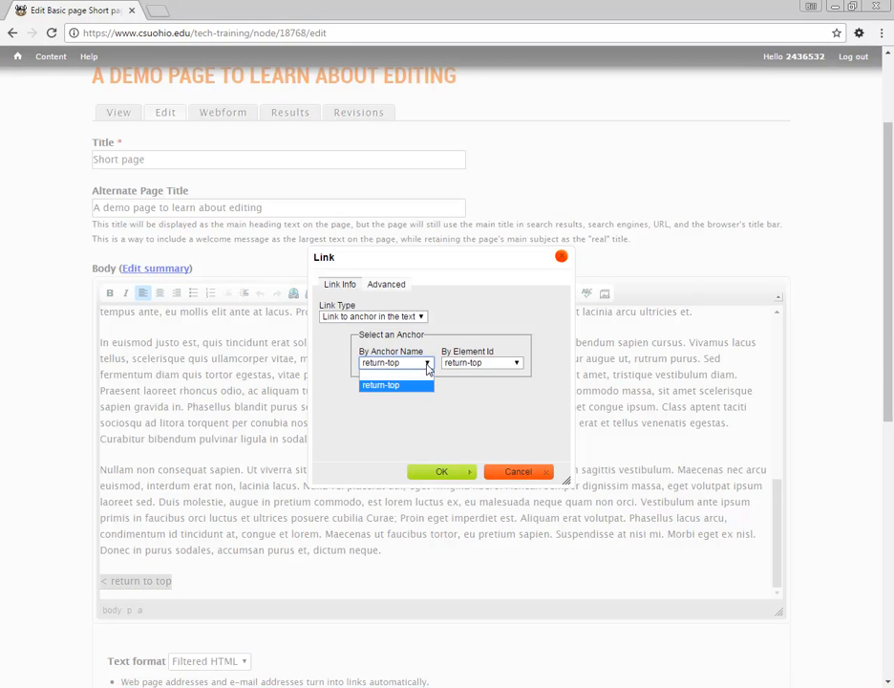
left_click(470, 400)
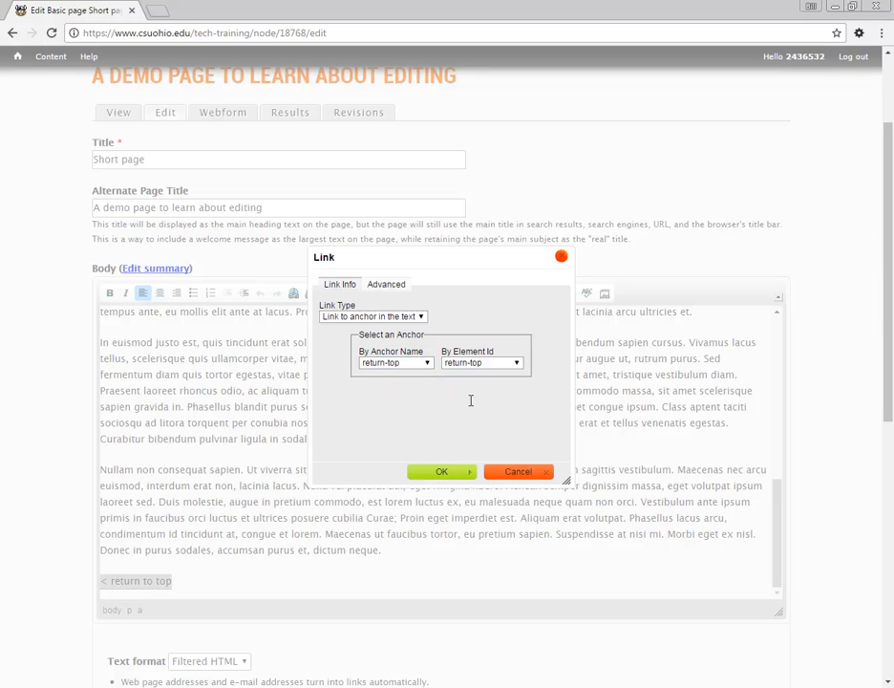
left_click(517, 472)
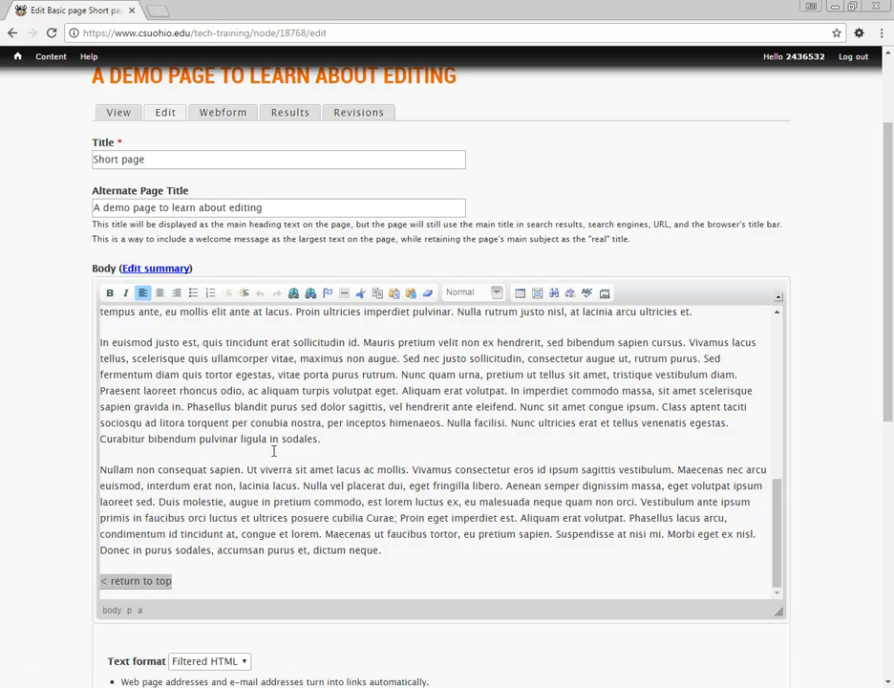